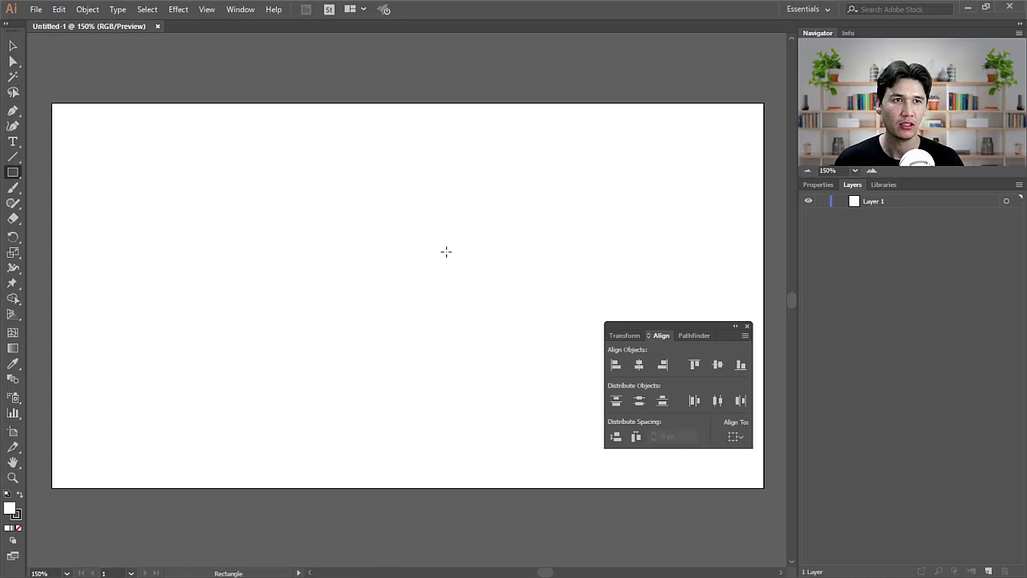
Step: Dock the Align panel group at the top, show Pathfinder, and cancel the Rectangle dialog
drag(690, 323, 710, 46)
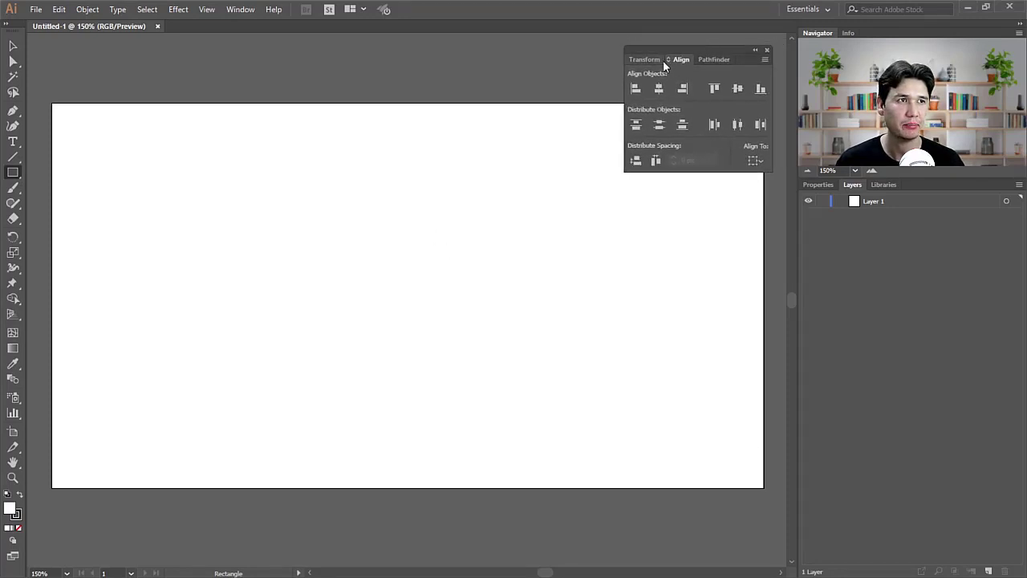
click(710, 59)
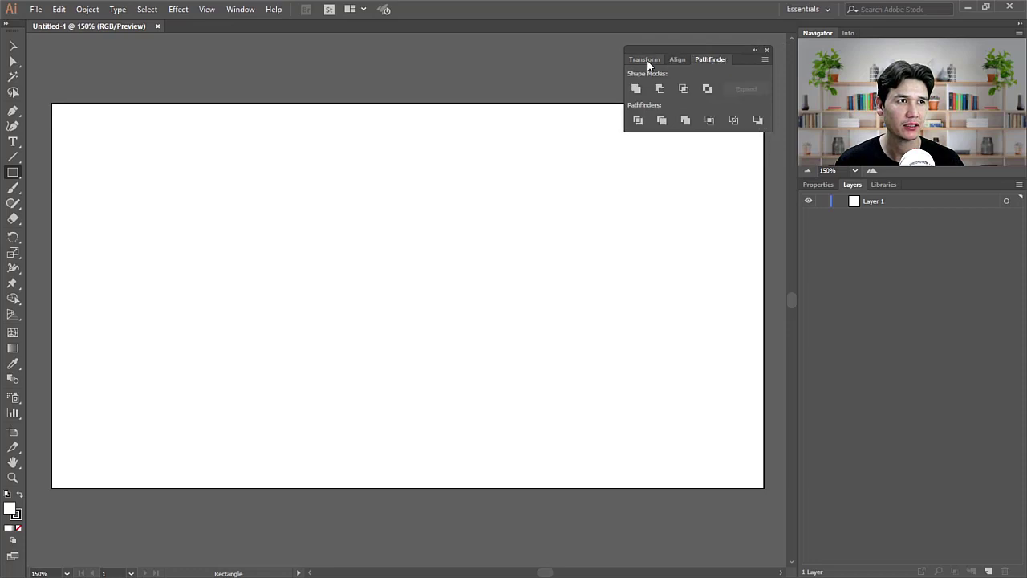
click(239, 10)
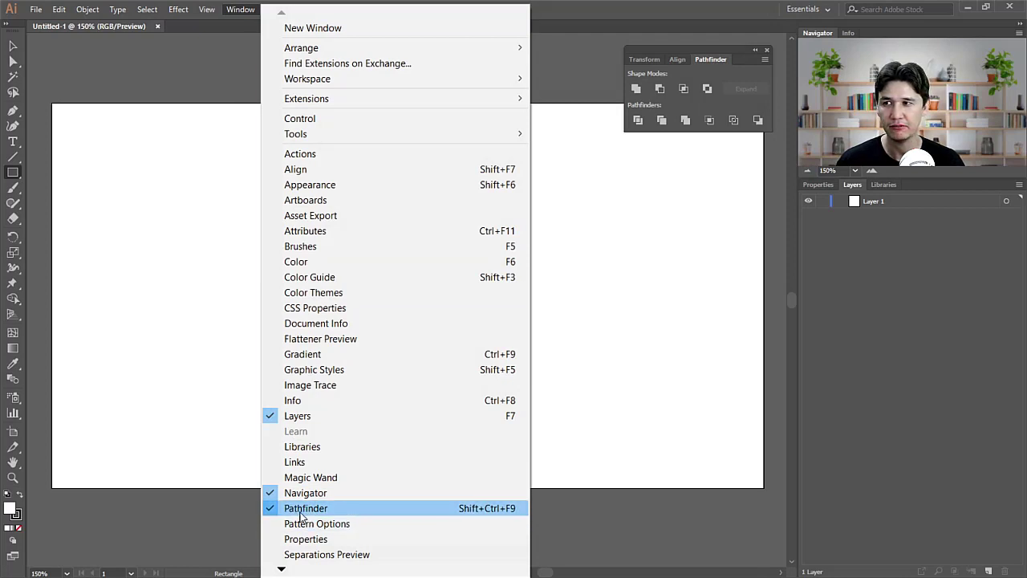
click(539, 266)
click(564, 248)
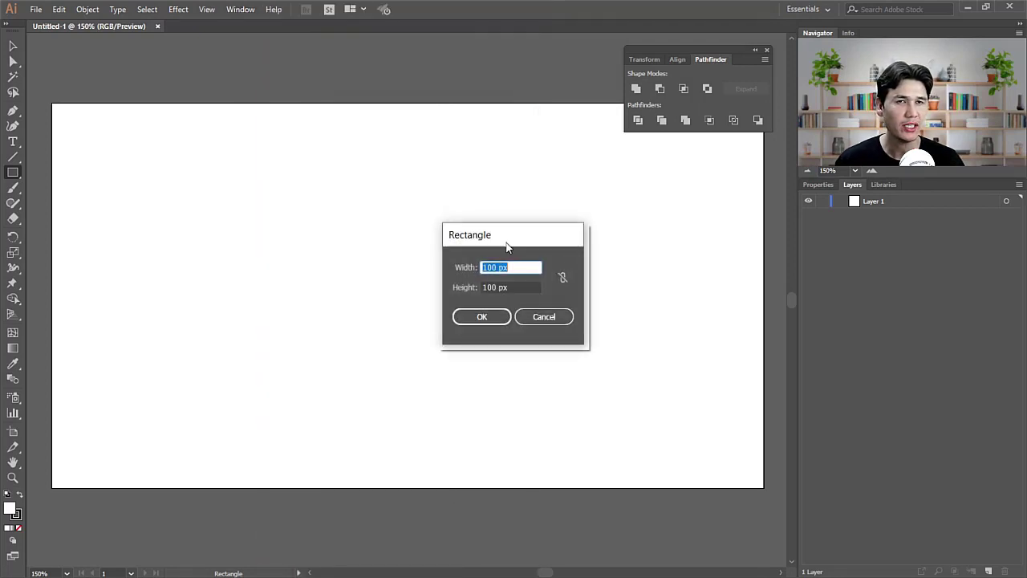
click(549, 317)
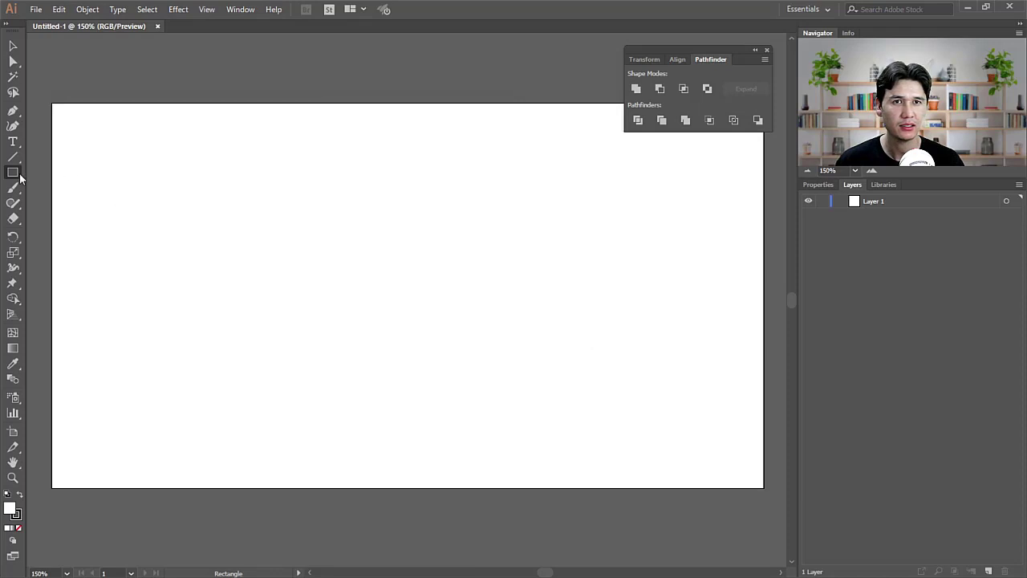
Step: Draw a 248 × 248 px circle on the left of the artboard with the Ellipse Tool
drag(18, 178, 66, 206)
mouse_move(348, 269)
mouse_down()
mouse_move(506, 419)
mouse_move(468, 373)
mouse_up()
click(13, 46)
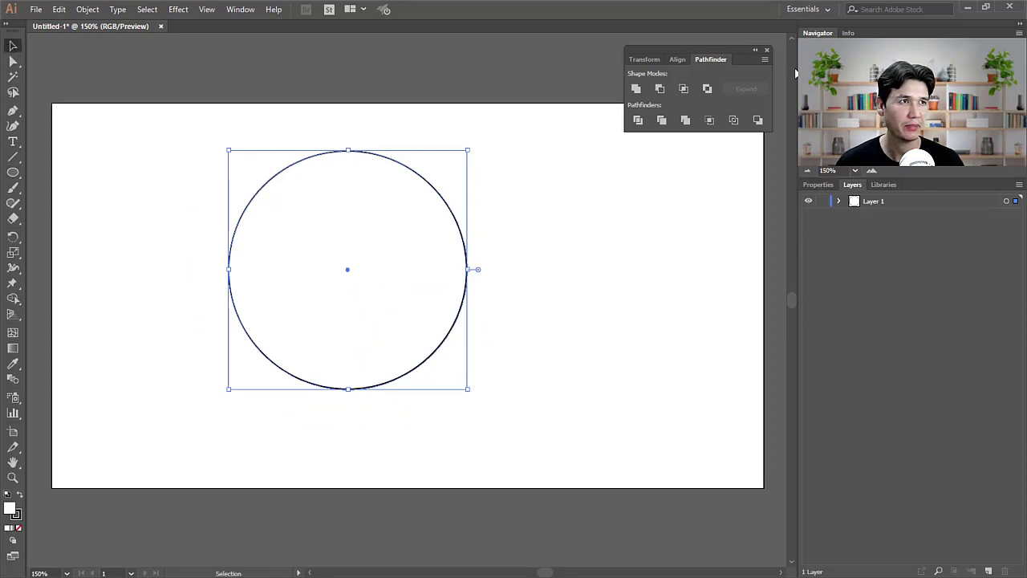
Step: Give the circle a black fill and no stroke
click(818, 185)
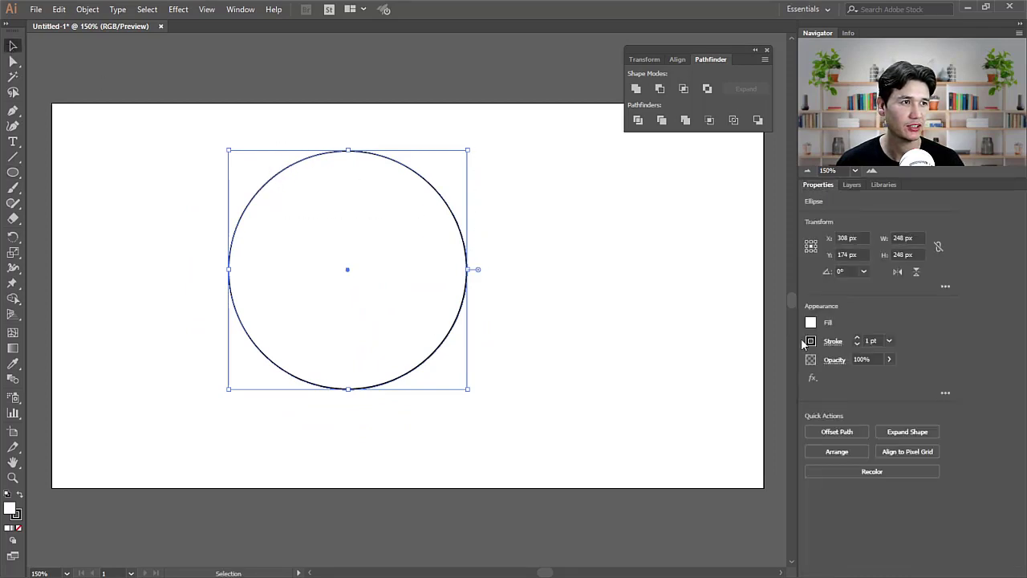
click(811, 323)
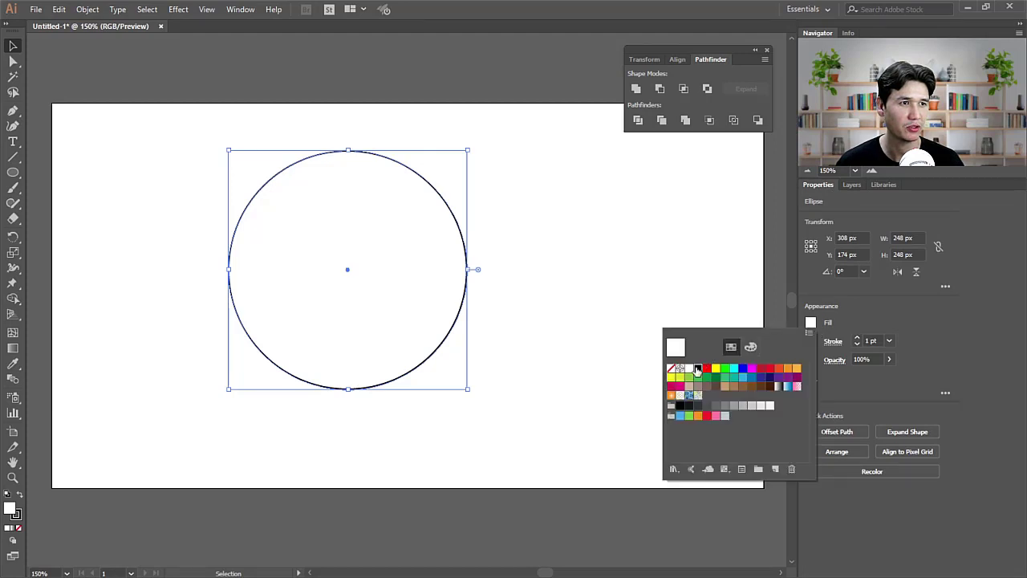
click(697, 369)
click(865, 322)
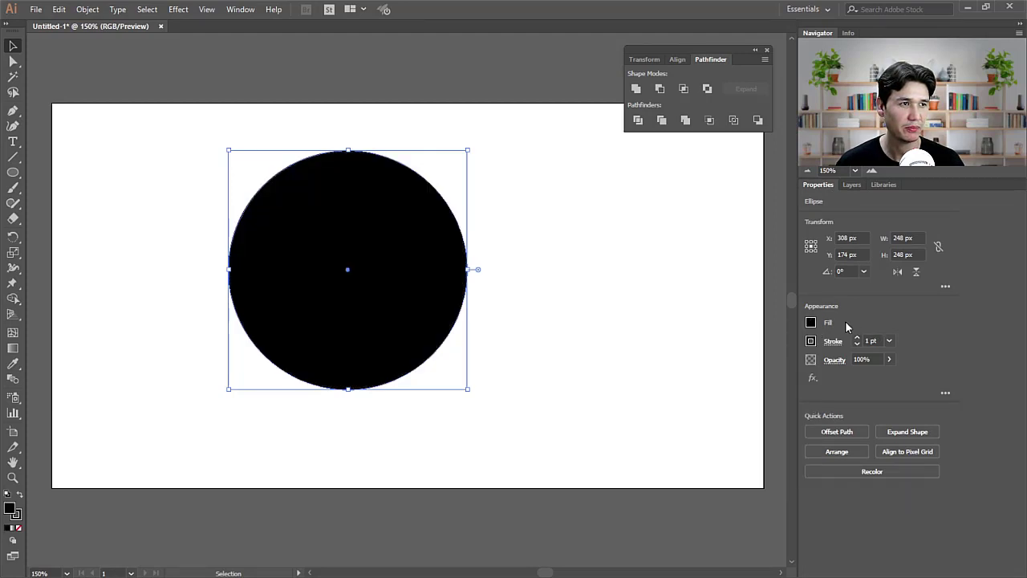
click(811, 340)
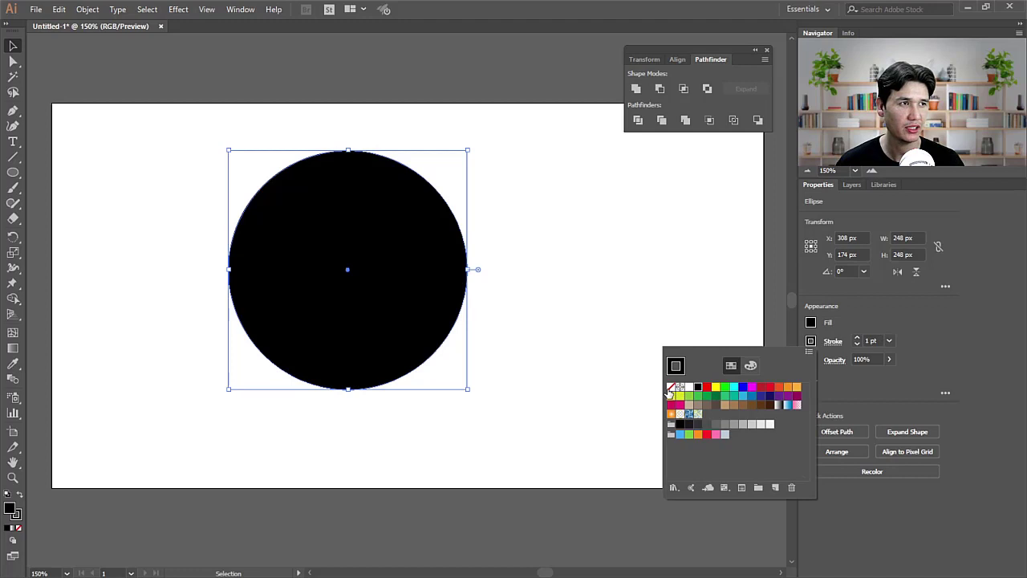
click(670, 387)
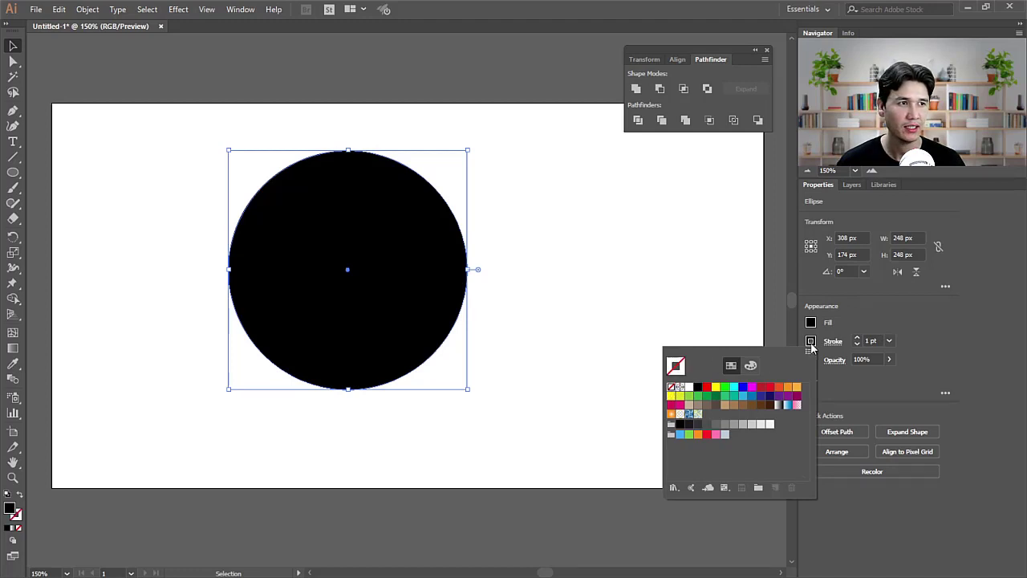
click(916, 301)
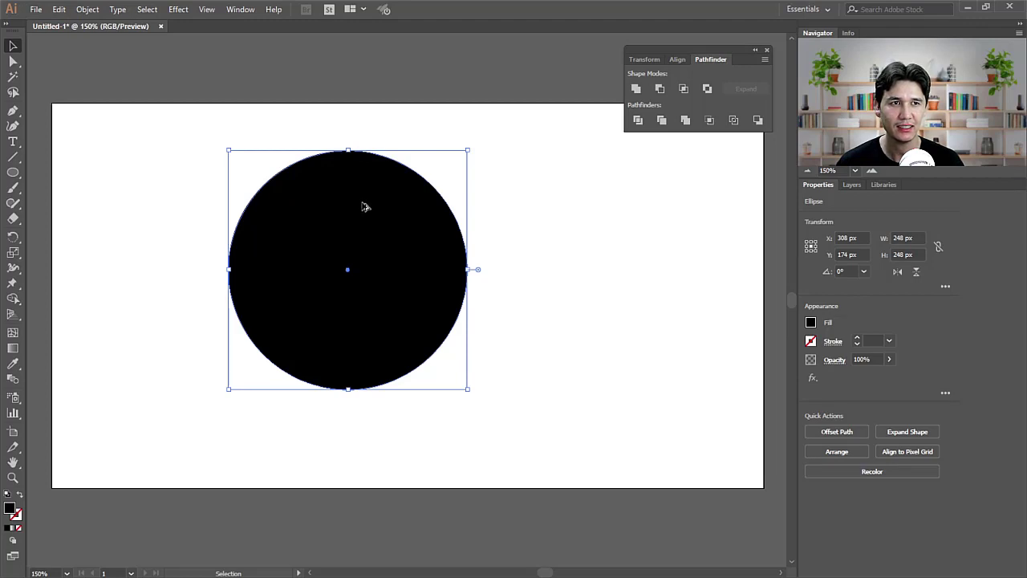
Step: Duplicate the circle slightly down and right and fill the copy white
drag(353, 207, 373, 218)
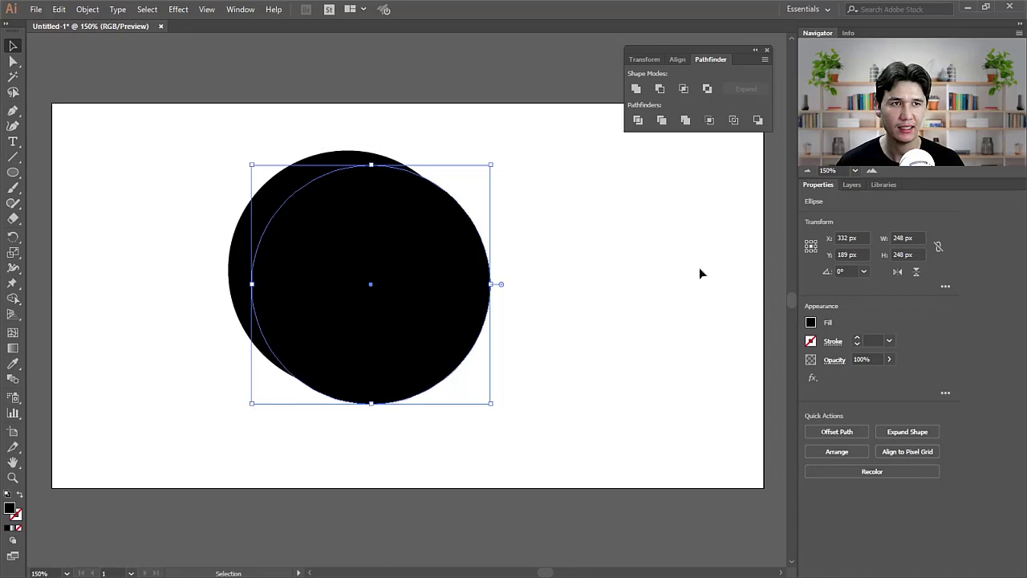
click(810, 322)
click(688, 367)
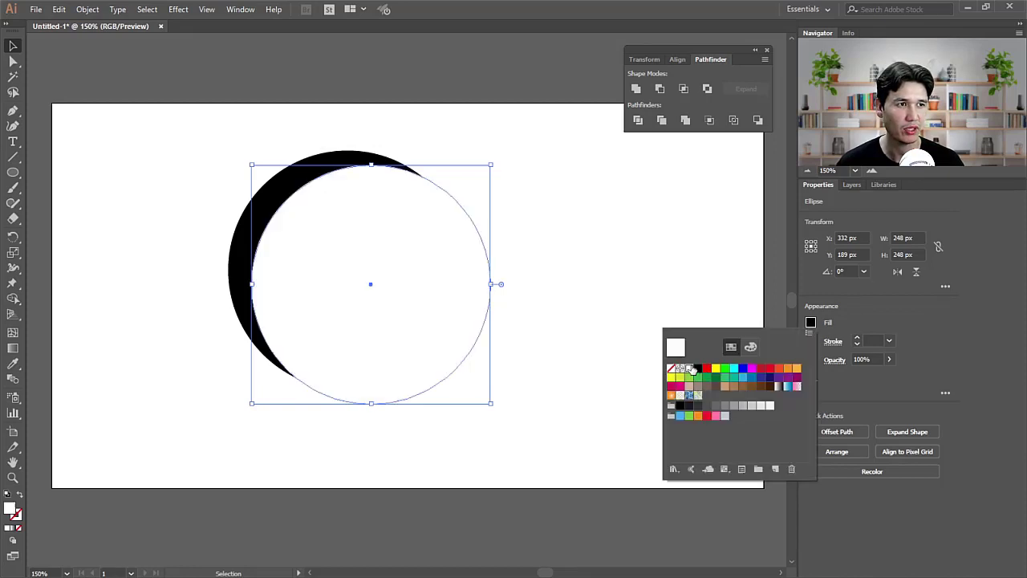
Step: Centre the white copy on the black circle and start shrinking it toward 184 px
drag(440, 135, 327, 234)
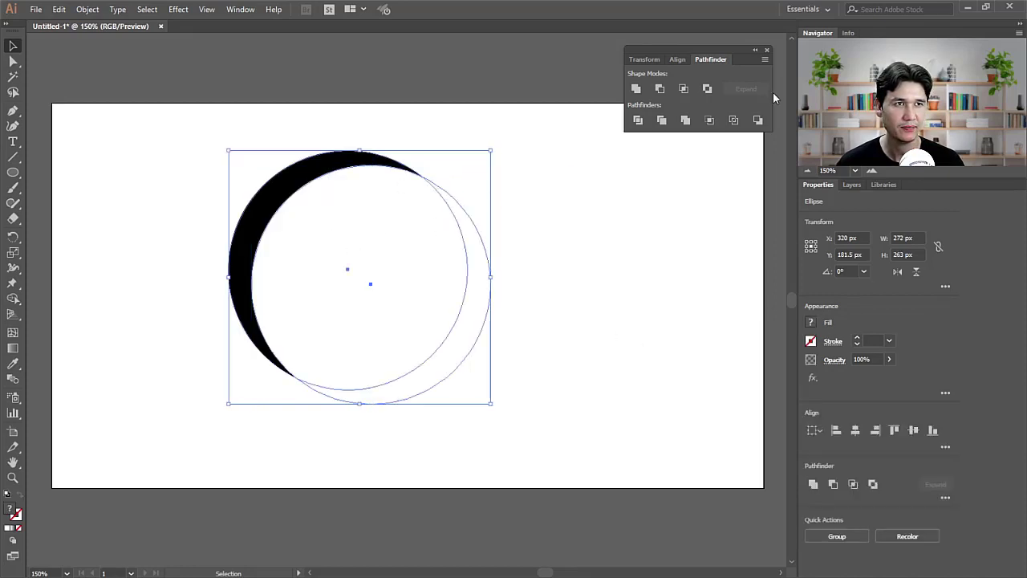
click(676, 60)
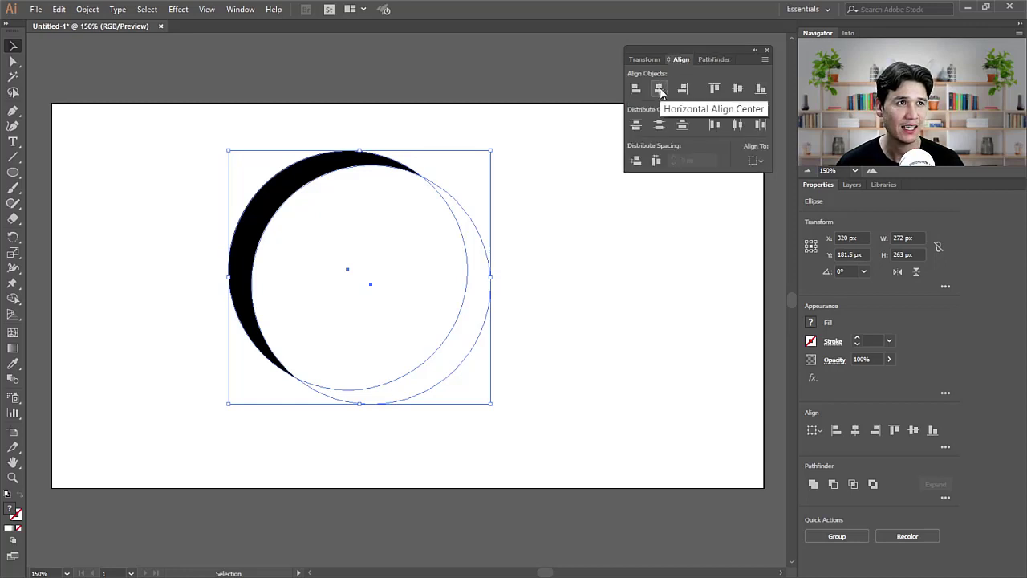
click(659, 90)
click(737, 89)
click(543, 216)
click(450, 209)
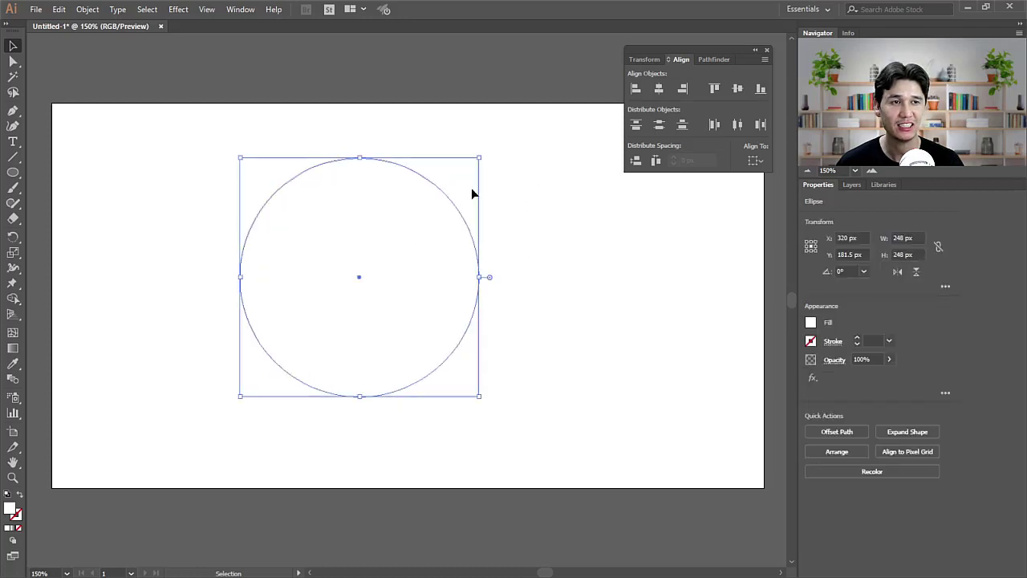
drag(479, 159, 450, 185)
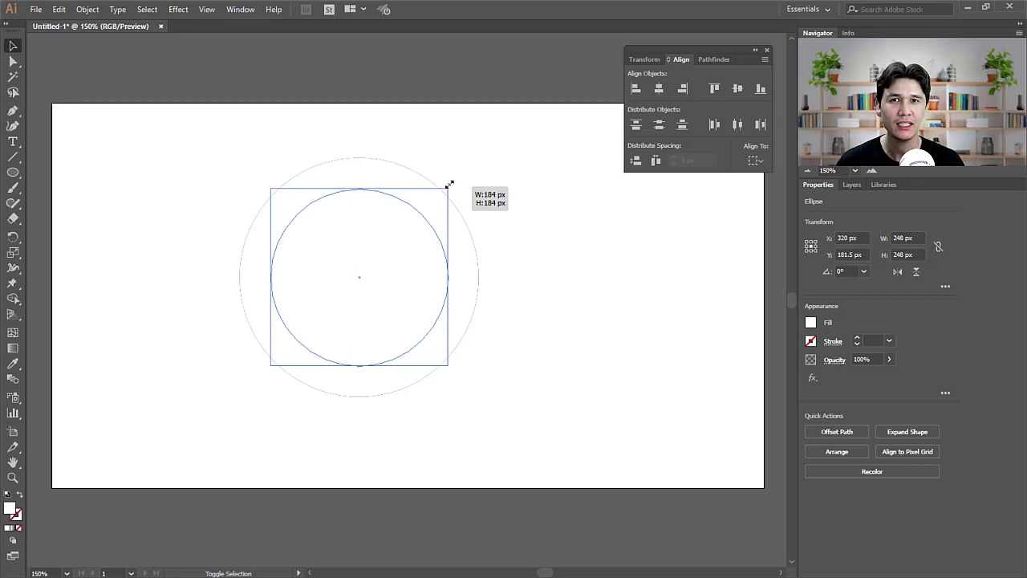
Step: Scale the white circle to 188 px and subtract it from the black circle with Minus Front
drag(450, 185, 452, 180)
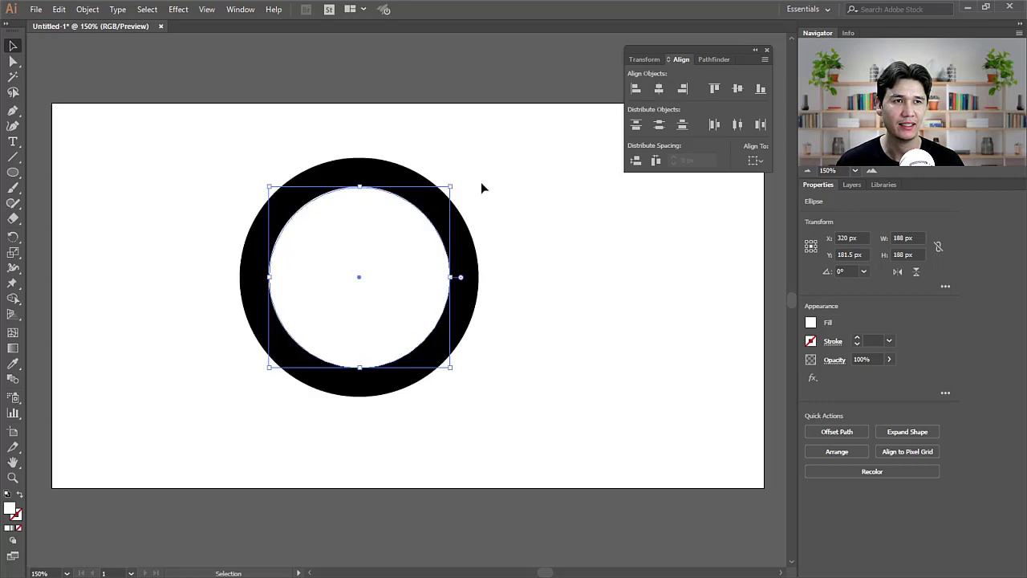
click(484, 191)
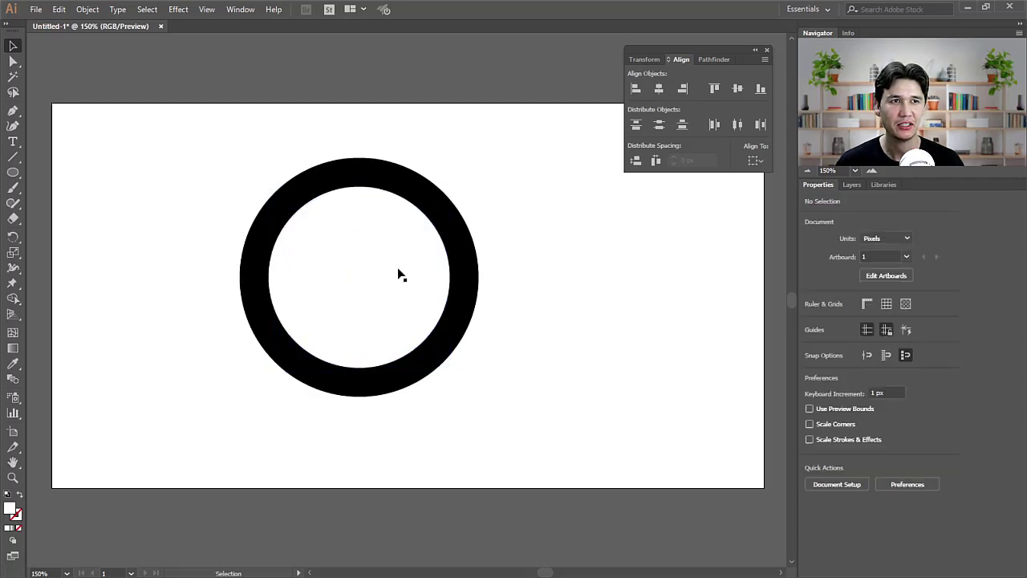
drag(329, 133, 479, 262)
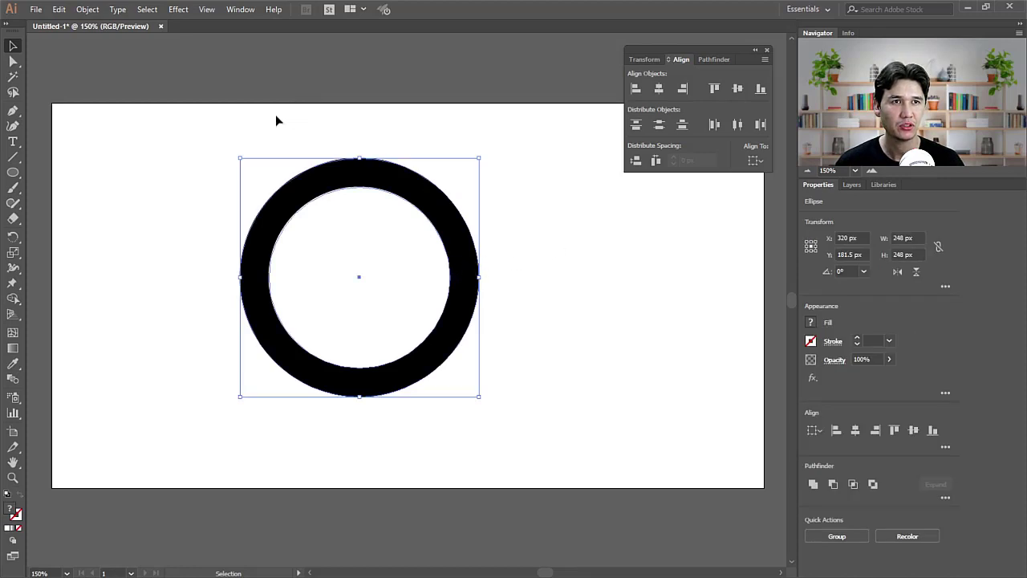
click(243, 133)
drag(223, 124, 456, 281)
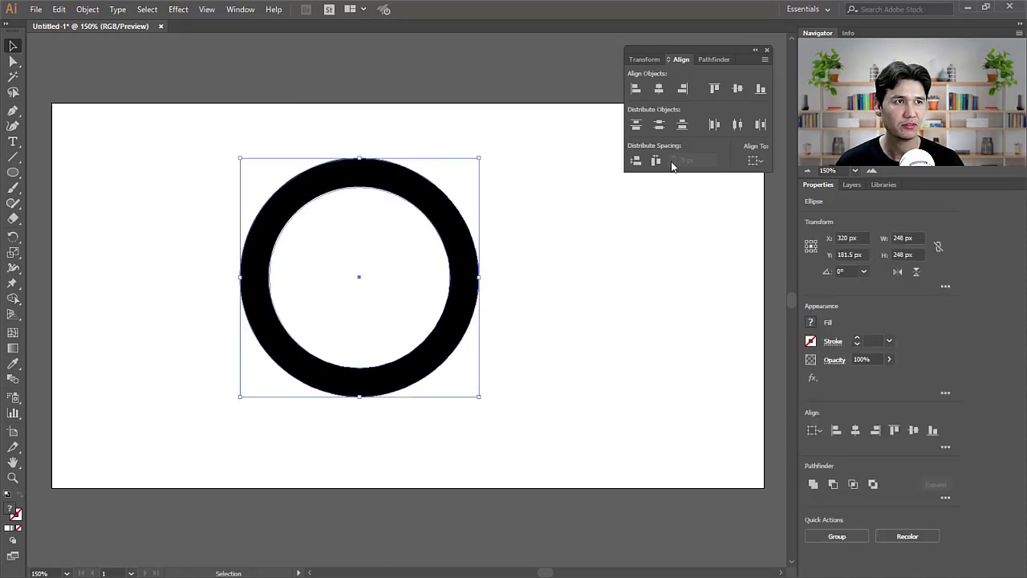
click(713, 62)
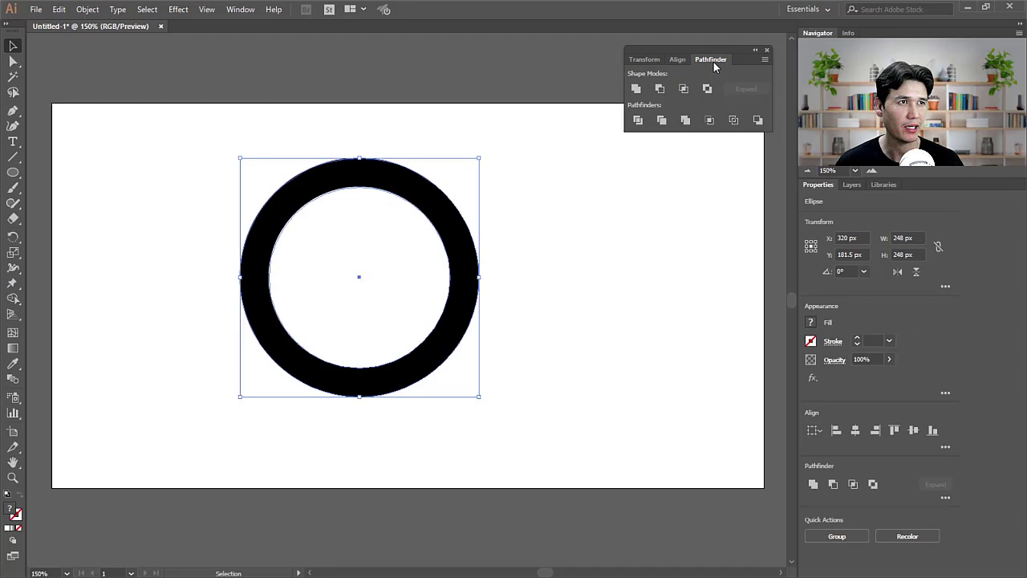
click(659, 89)
click(521, 206)
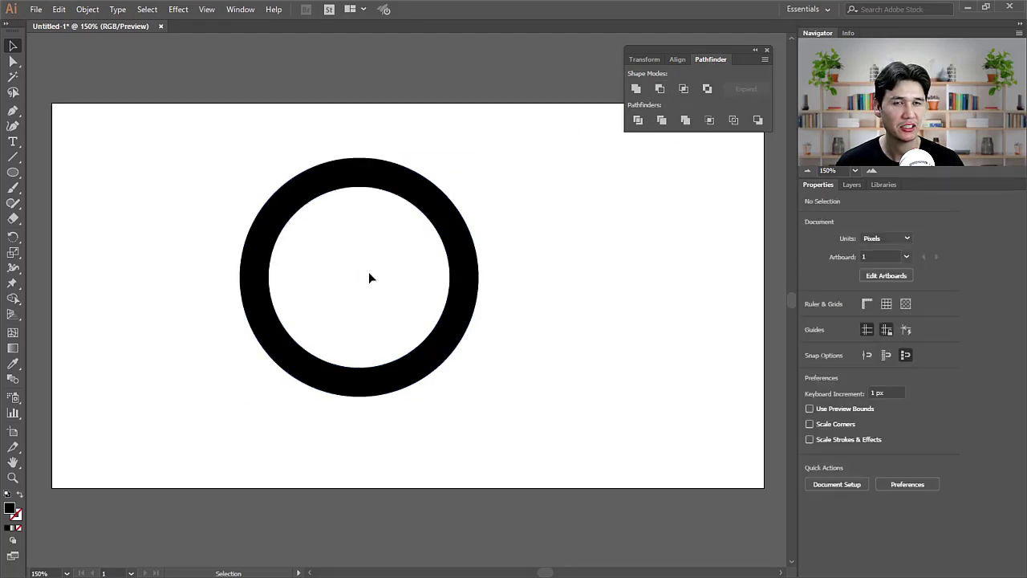
Step: Reposition the ring toward the centre of the artboard
drag(350, 231, 355, 96)
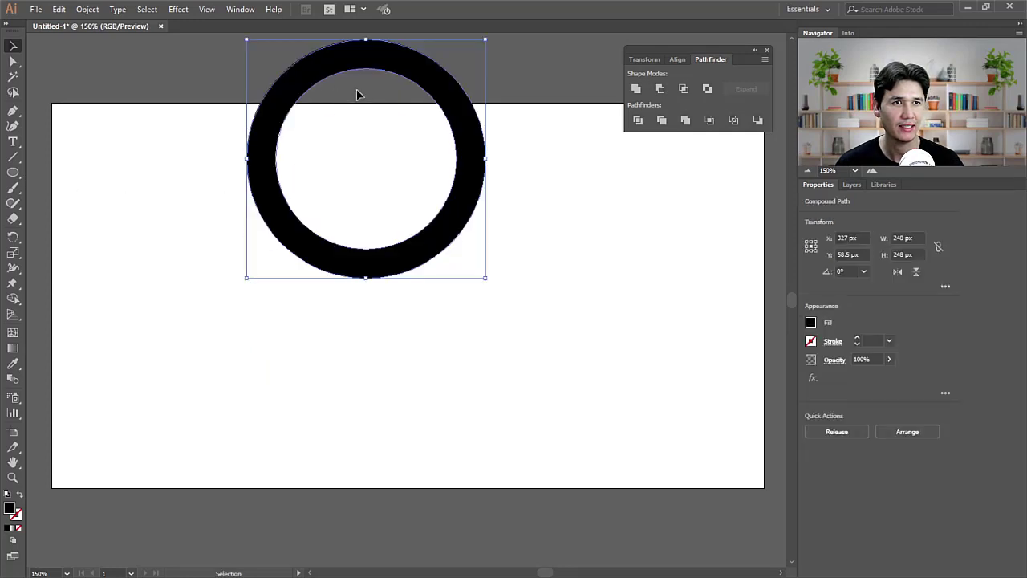
drag(433, 89, 433, 258)
drag(227, 177, 567, 325)
Step: Fill the ring dark blue and nudge it slightly upward
click(813, 326)
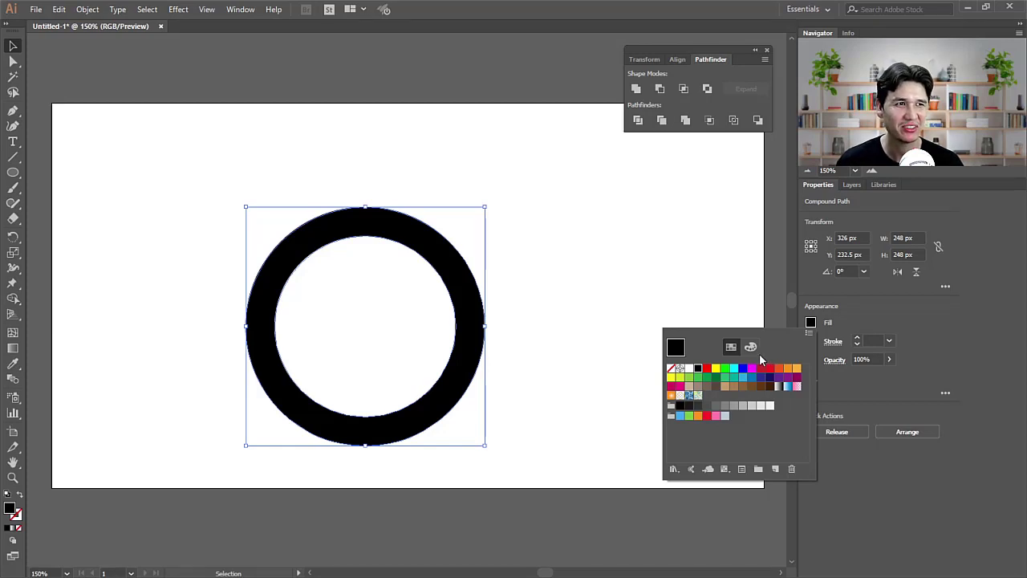
click(742, 376)
click(748, 378)
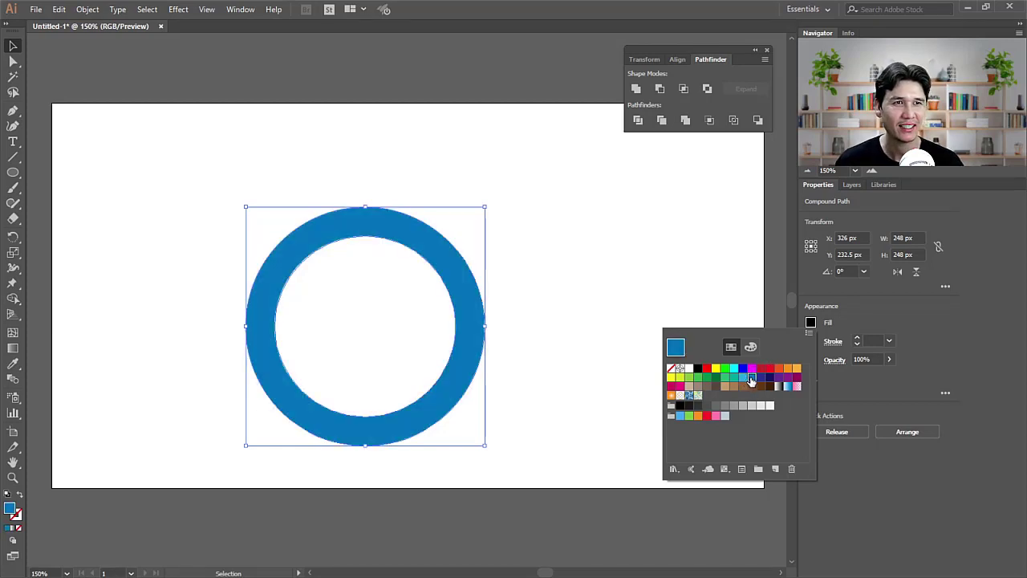
click(486, 305)
drag(458, 316, 514, 257)
click(365, 194)
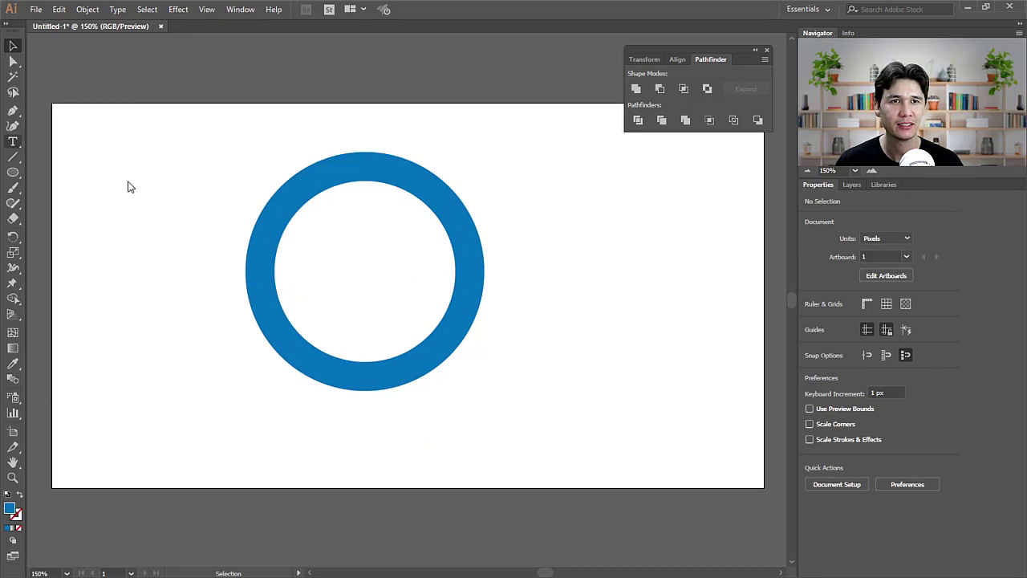
Step: Draw a new 212 px circle over the ring's centre with the Ellipse tool
key(t)
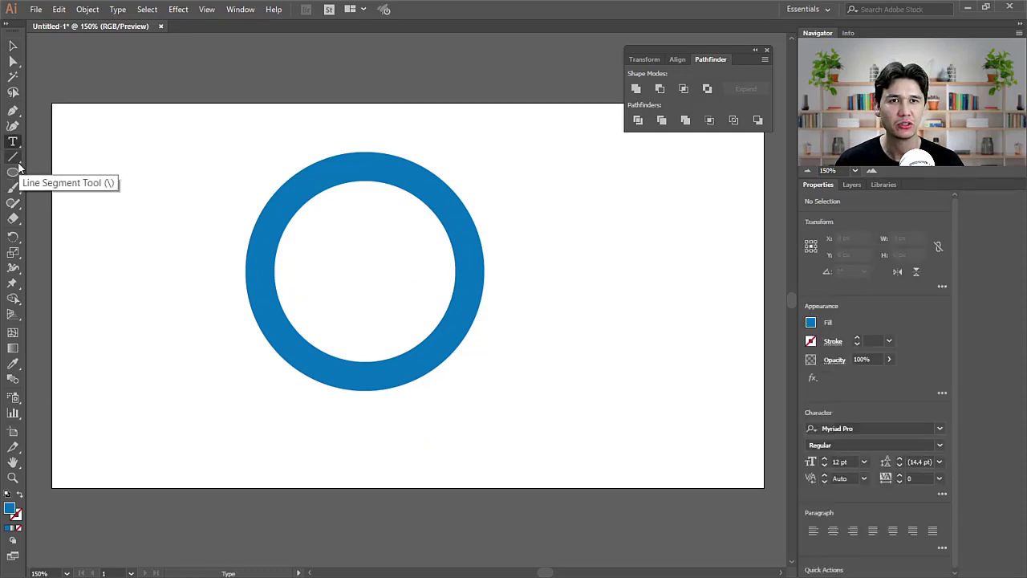
click(13, 173)
drag(366, 273, 468, 354)
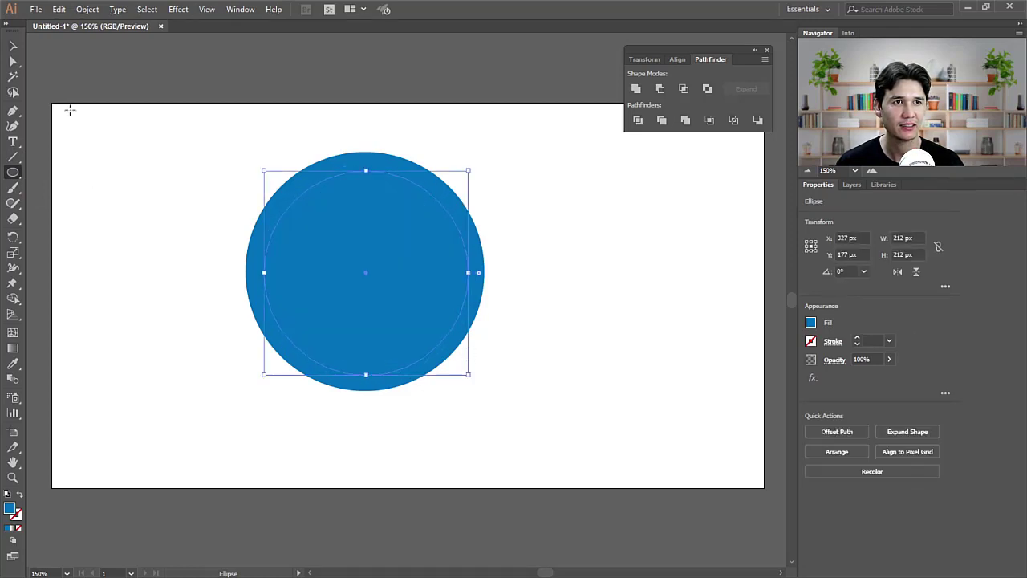
key(v)
Step: Centre the new circle horizontally and vertically on the blue ring
drag(246, 129, 467, 297)
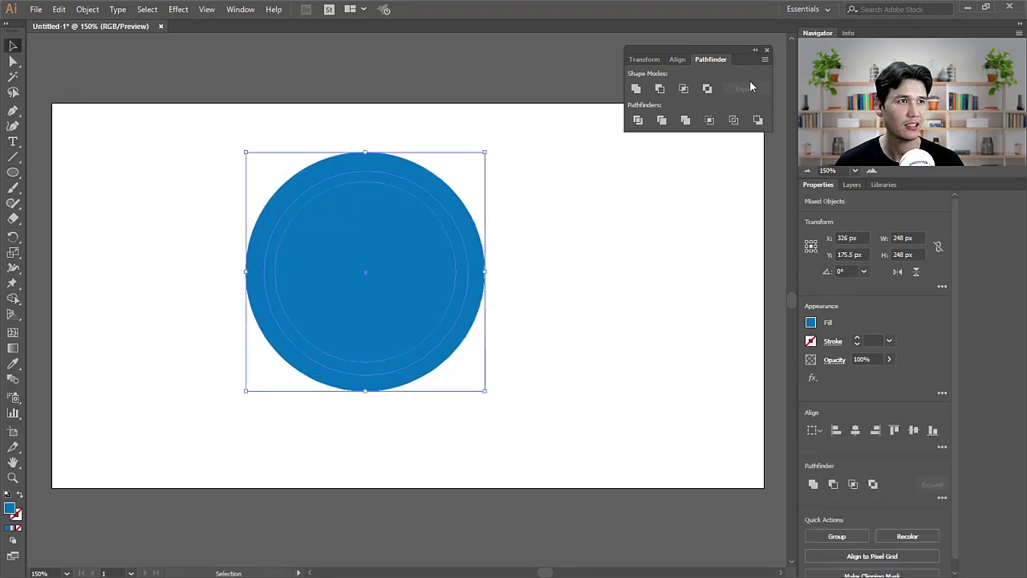
click(681, 60)
click(738, 89)
click(659, 89)
click(419, 133)
Step: Fill the inner circle light grey
click(371, 216)
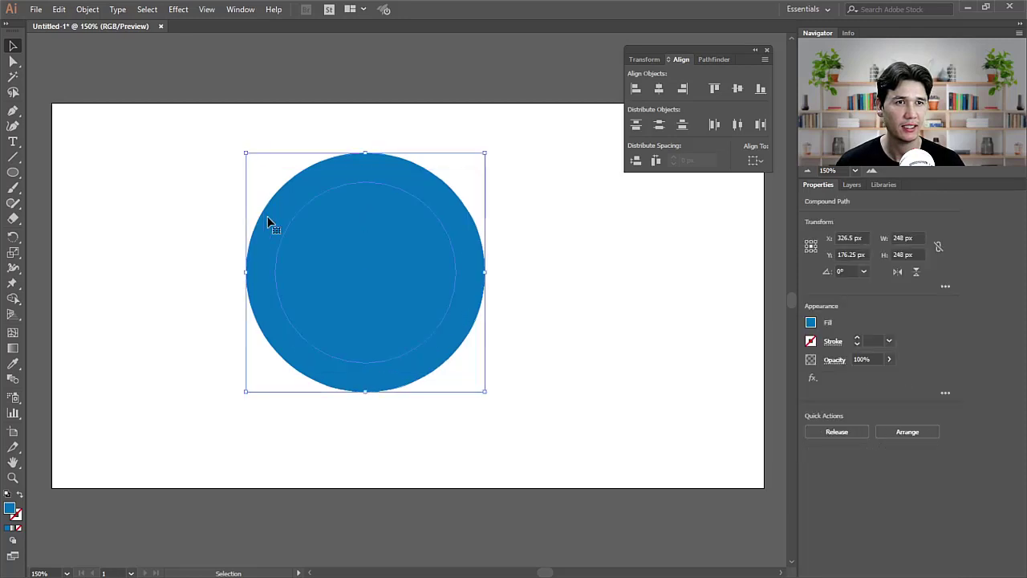
click(810, 322)
click(724, 405)
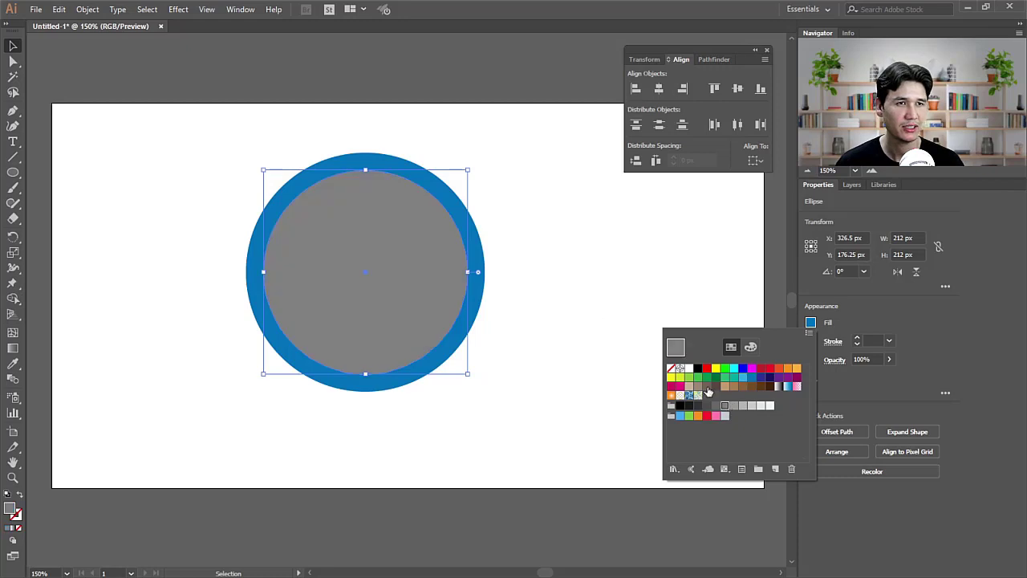
click(752, 406)
click(644, 351)
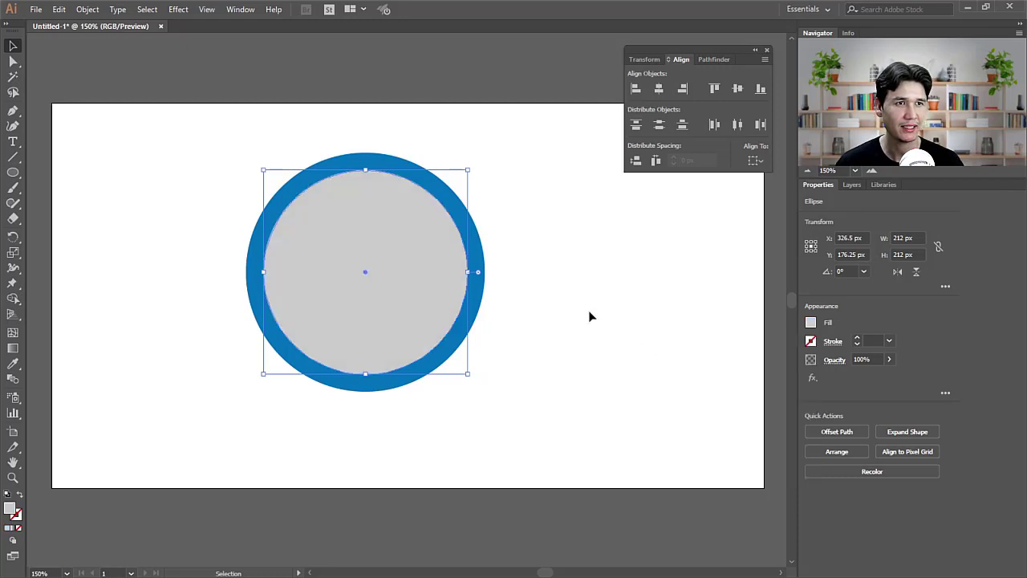
click(589, 313)
click(14, 142)
click(13, 142)
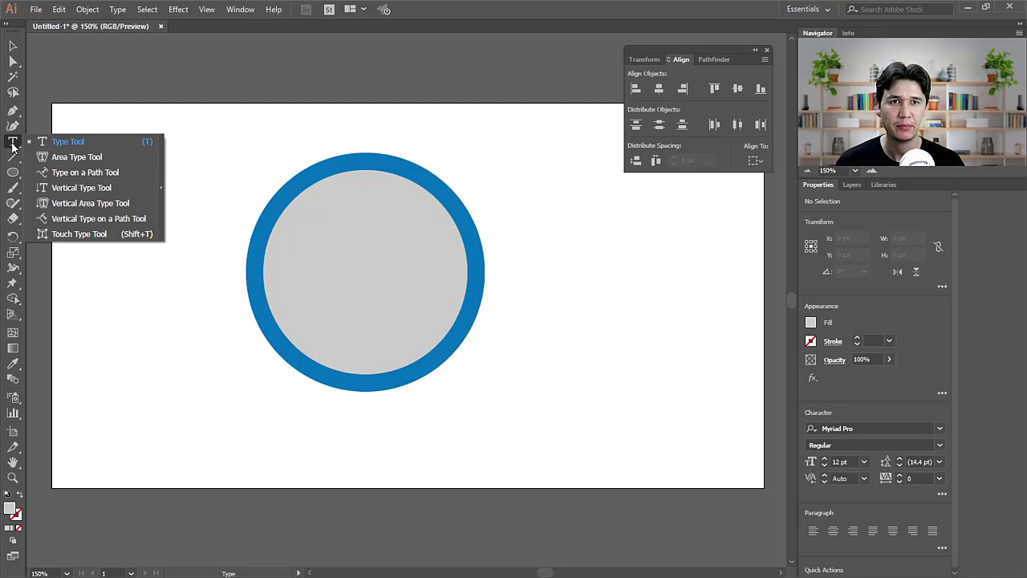
Step: Type 'Professional Tutorial' along the inner circle's upper-left edge with Type on a Path
click(89, 173)
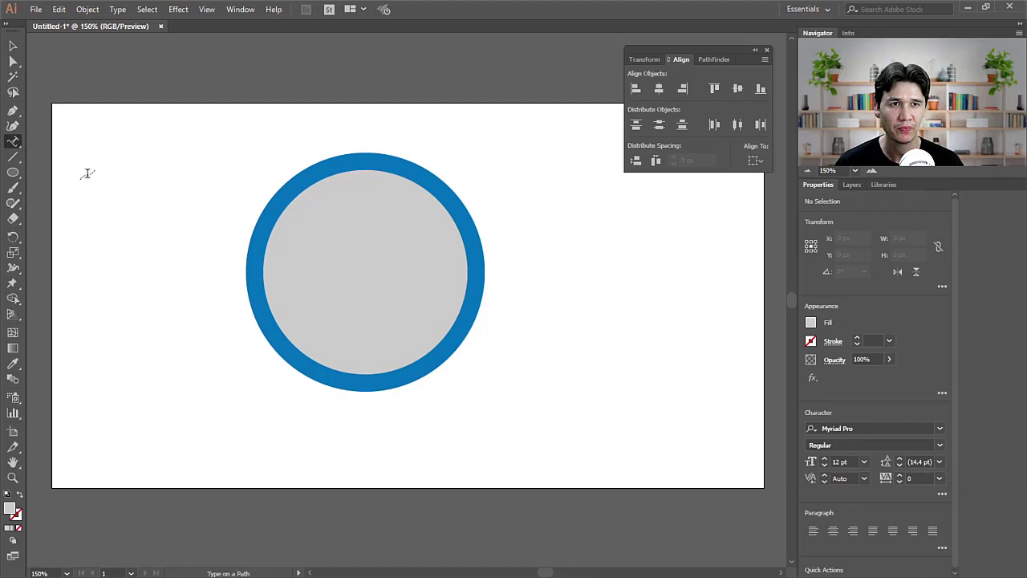
click(275, 223)
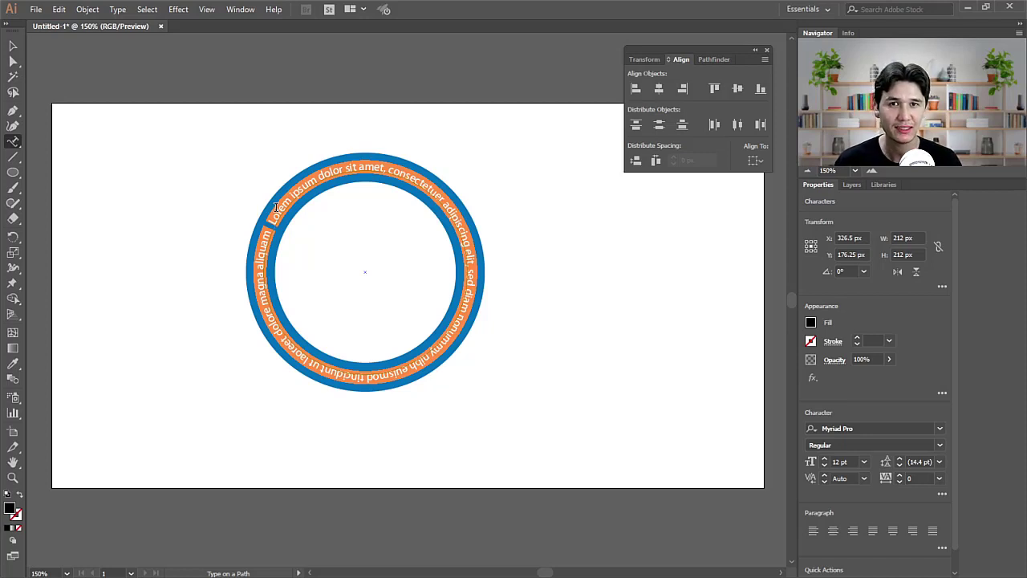
text(Profess)
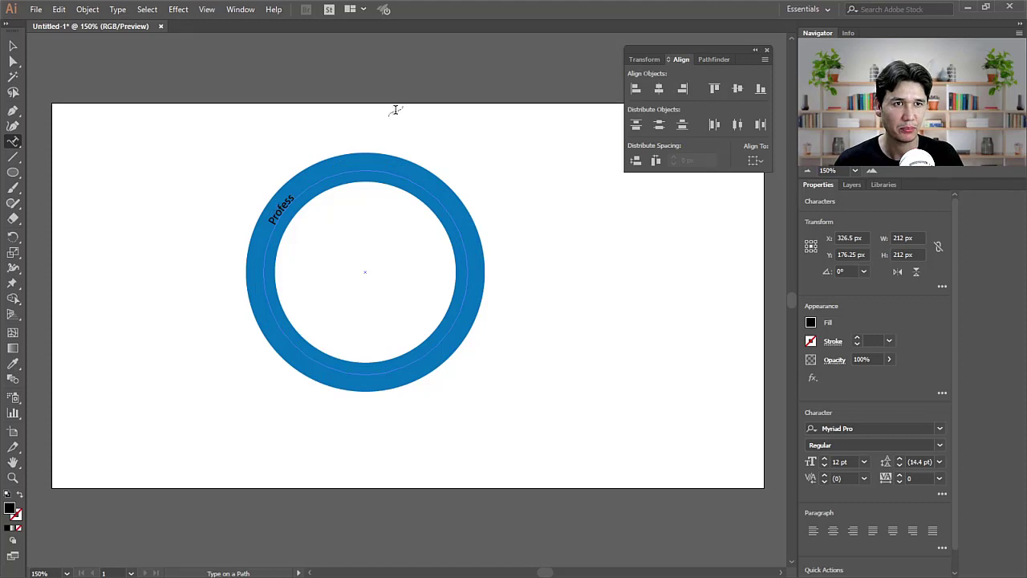
text(ions)
text(l Tutorial)
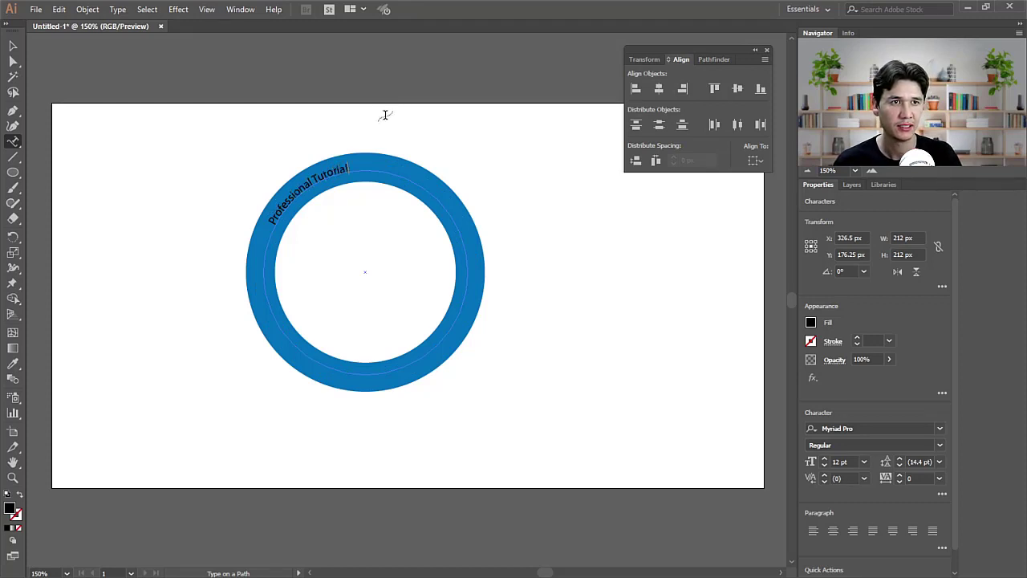
click(350, 167)
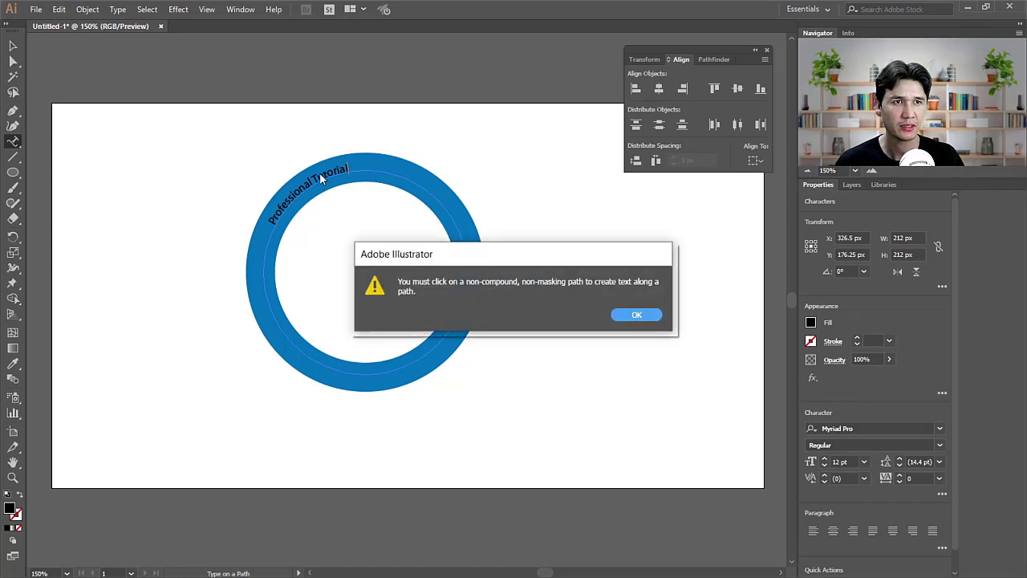
click(647, 314)
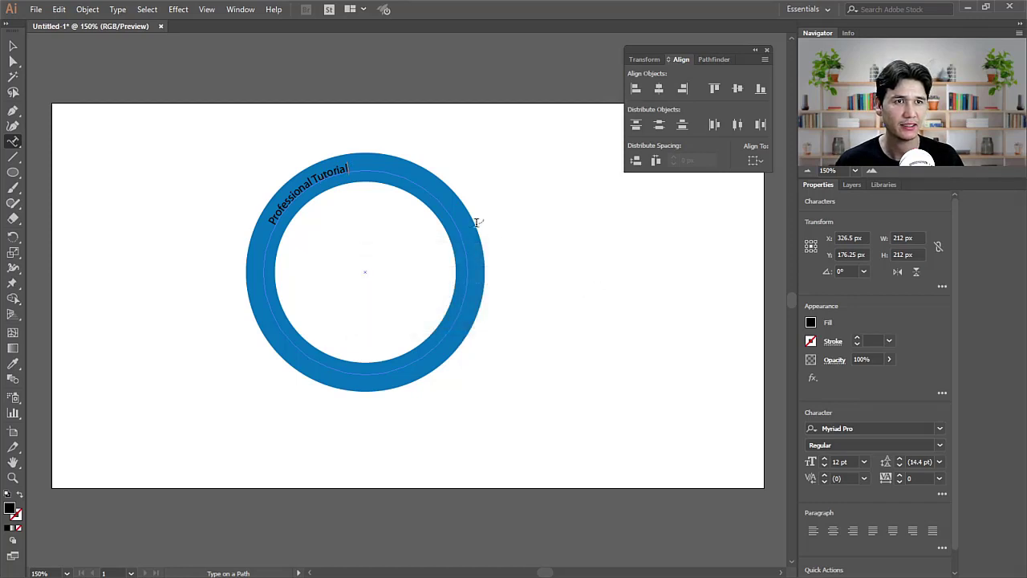
click(381, 170)
Step: Set the curved text to 24 pt and slide its start point clockwise along the circle
key(ctrl+a)
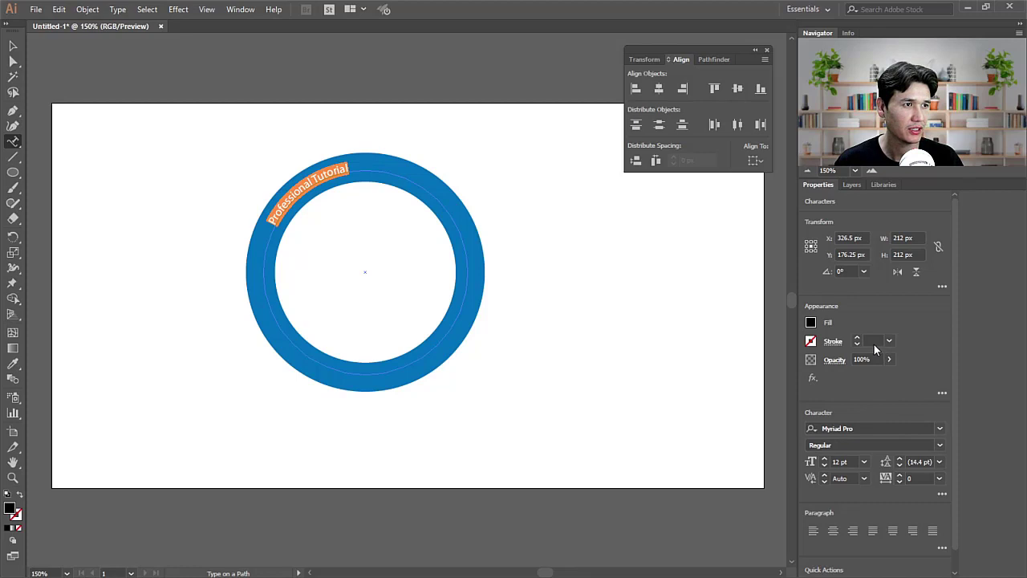
click(864, 461)
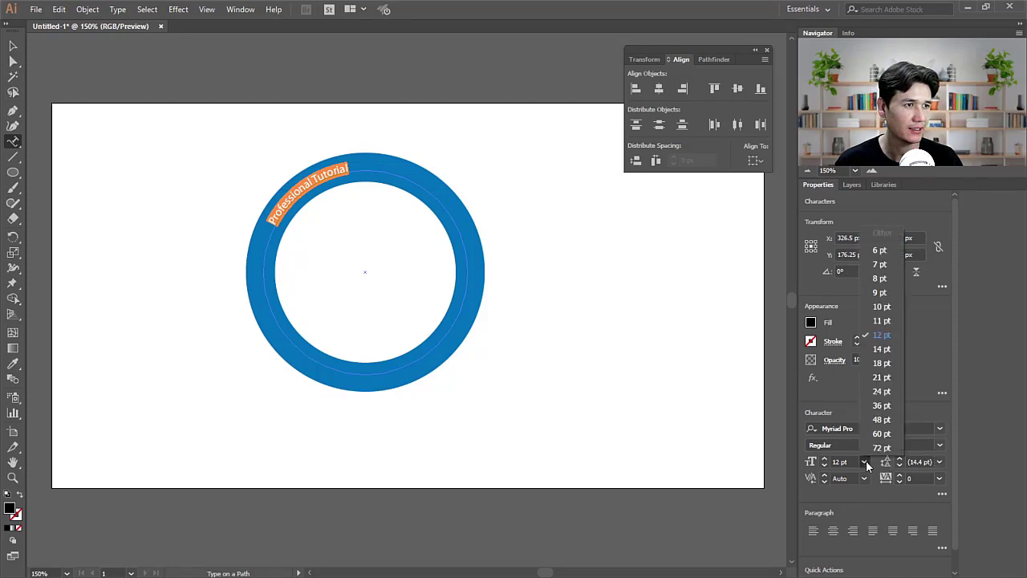
click(881, 392)
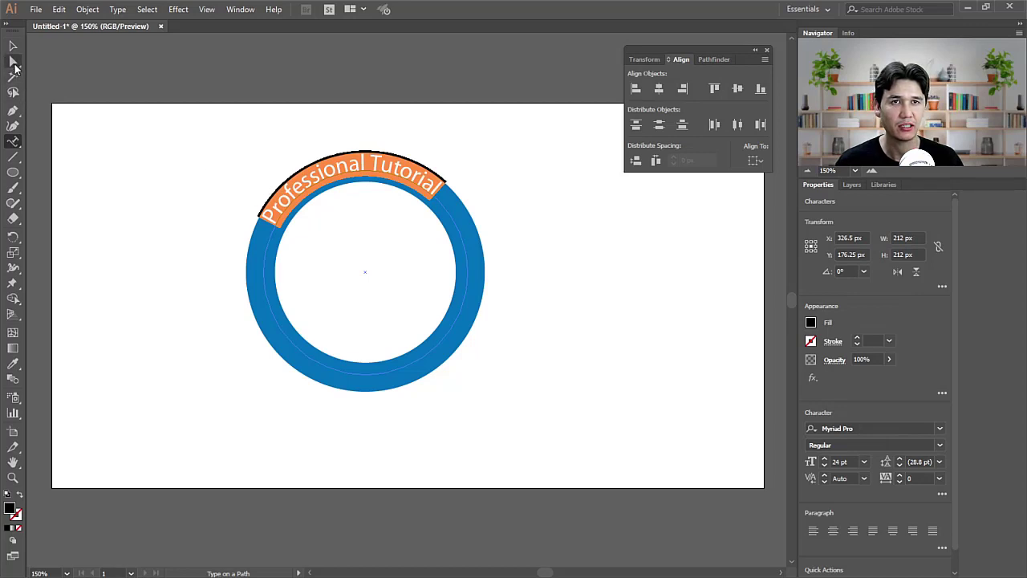
click(13, 63)
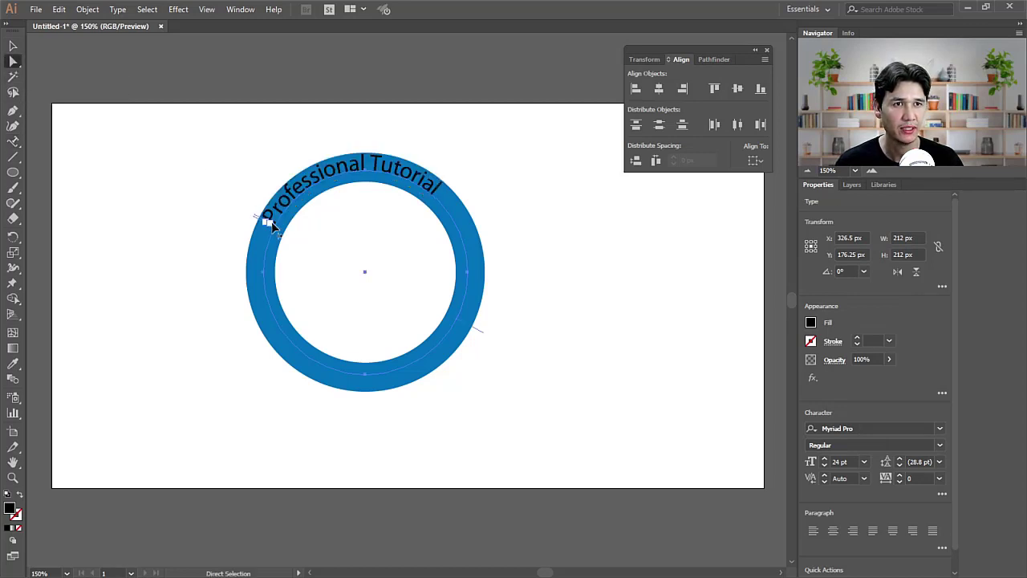
drag(274, 223, 295, 215)
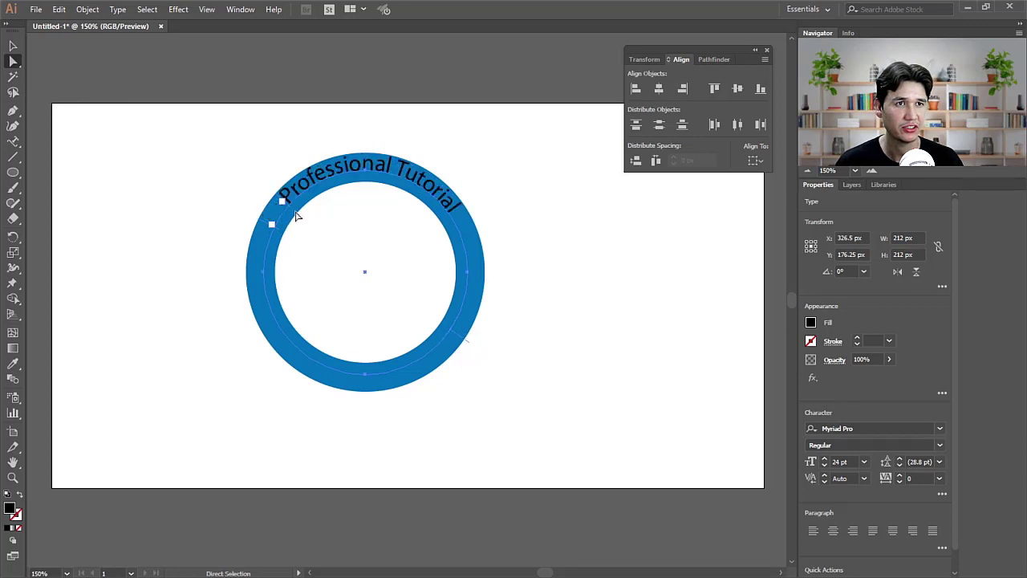
Step: Nudge the curved text's start bracket slightly counterclockwise to centre it across the top
click(293, 216)
click(290, 211)
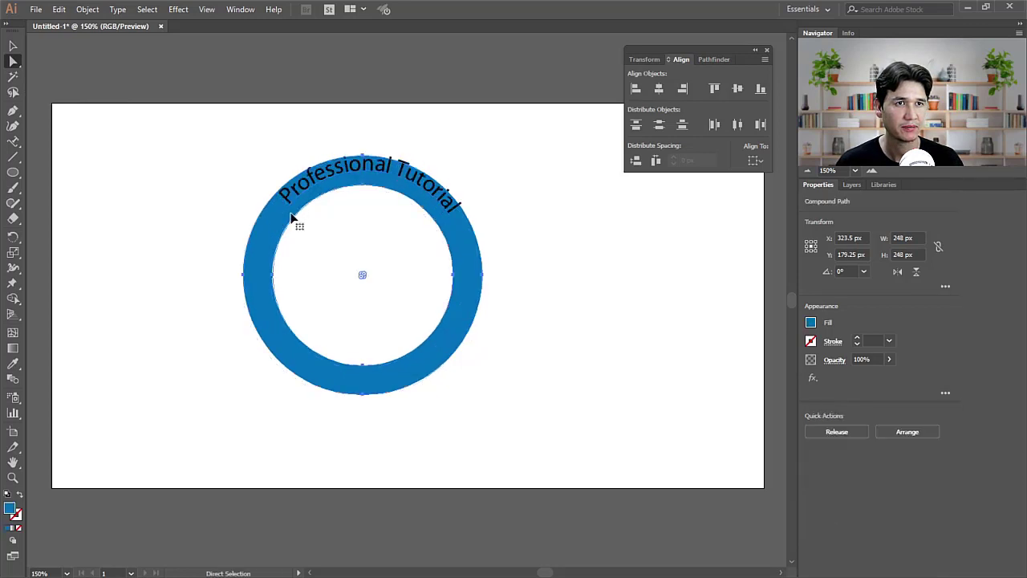
click(288, 206)
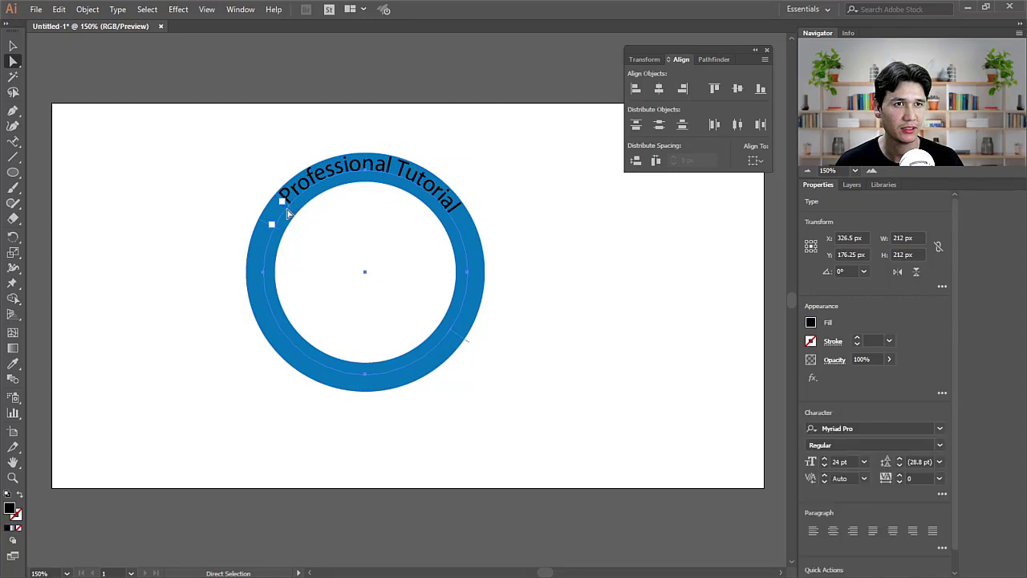
drag(285, 214, 284, 215)
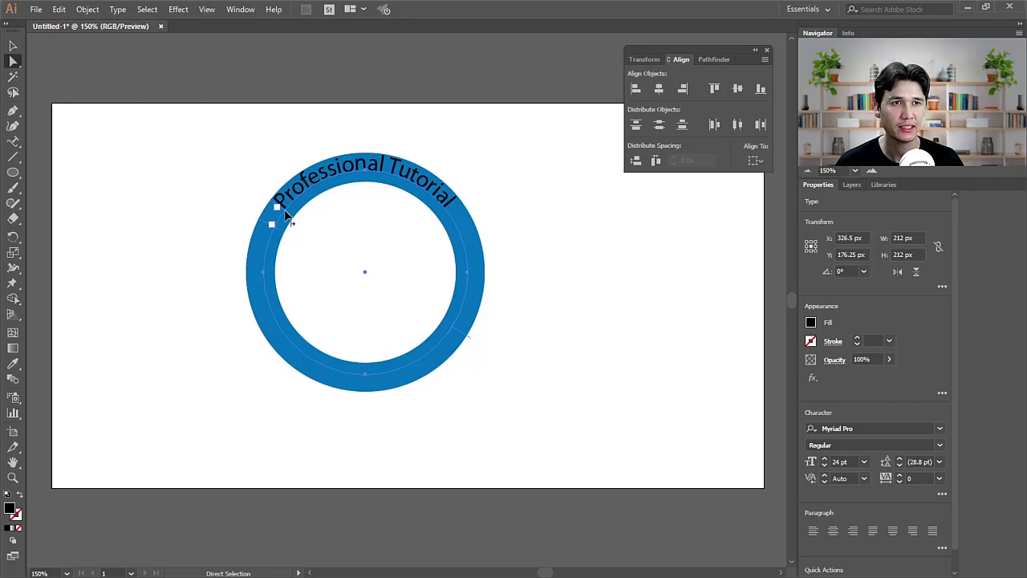
Step: Scale the curved text object down slightly to about 23.21 pt
click(13, 45)
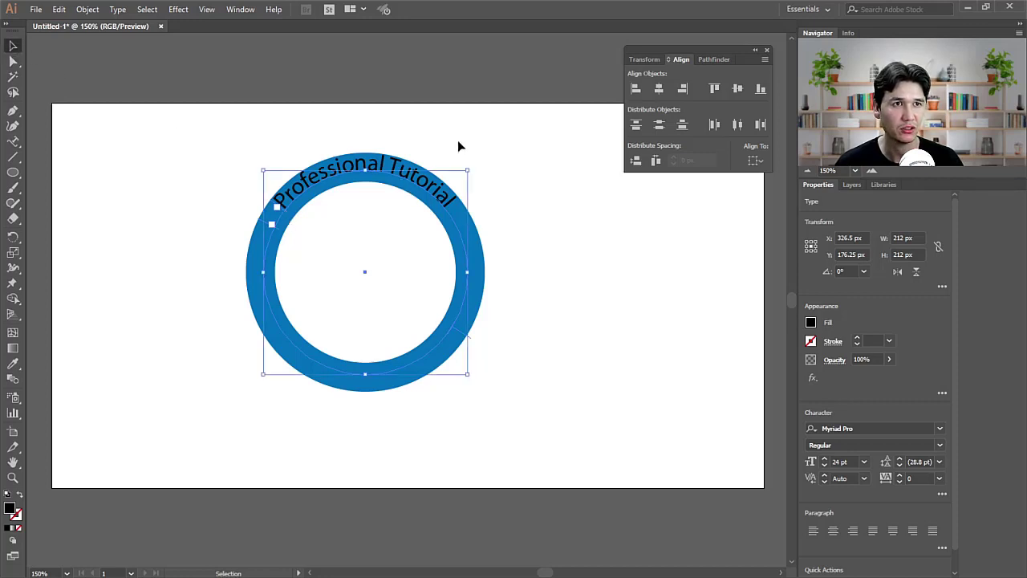
click(425, 180)
click(413, 181)
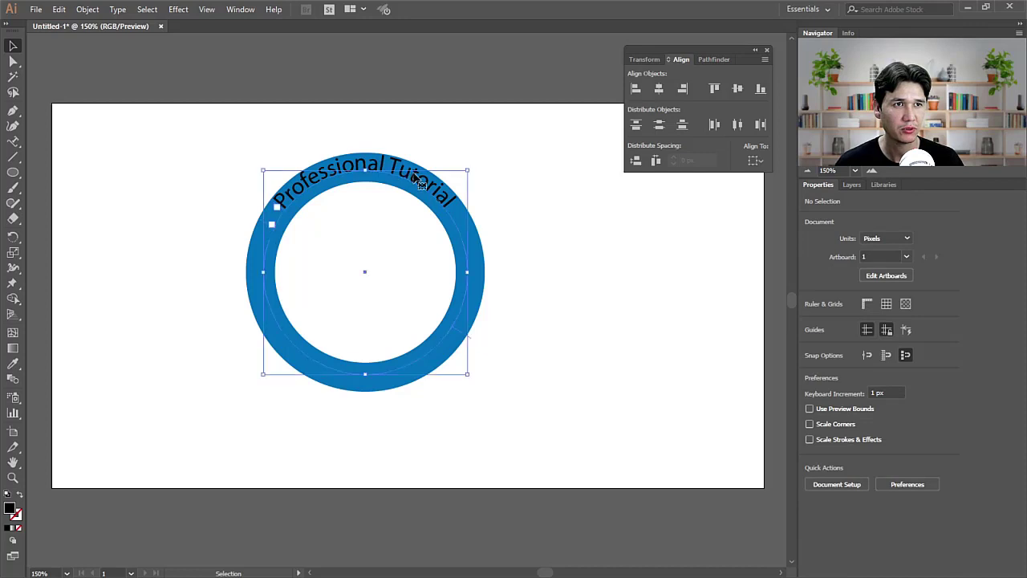
drag(463, 171, 463, 168)
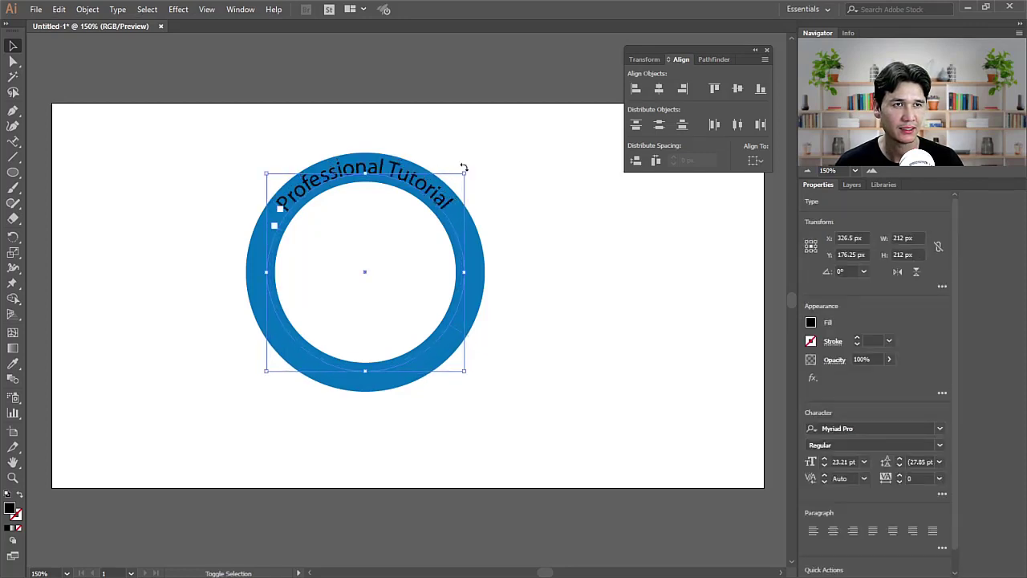
click(506, 161)
Step: Change the curved text's fill to white
click(442, 200)
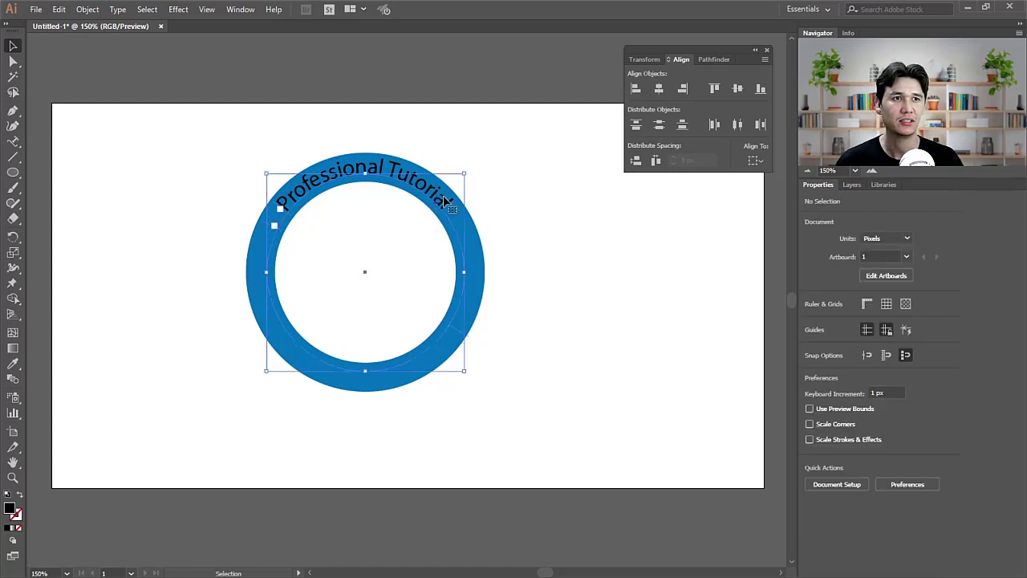
click(809, 326)
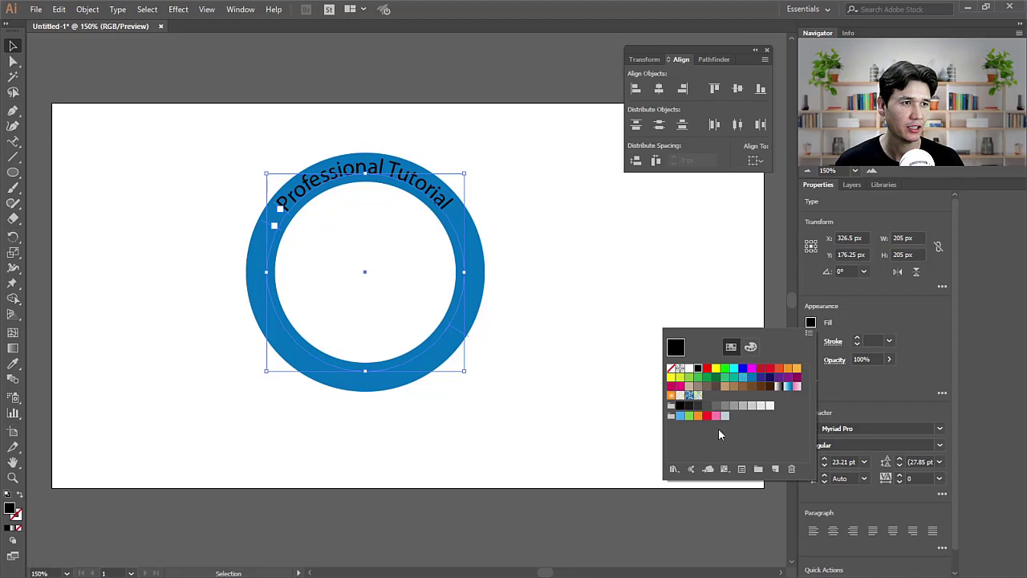
click(767, 407)
click(525, 204)
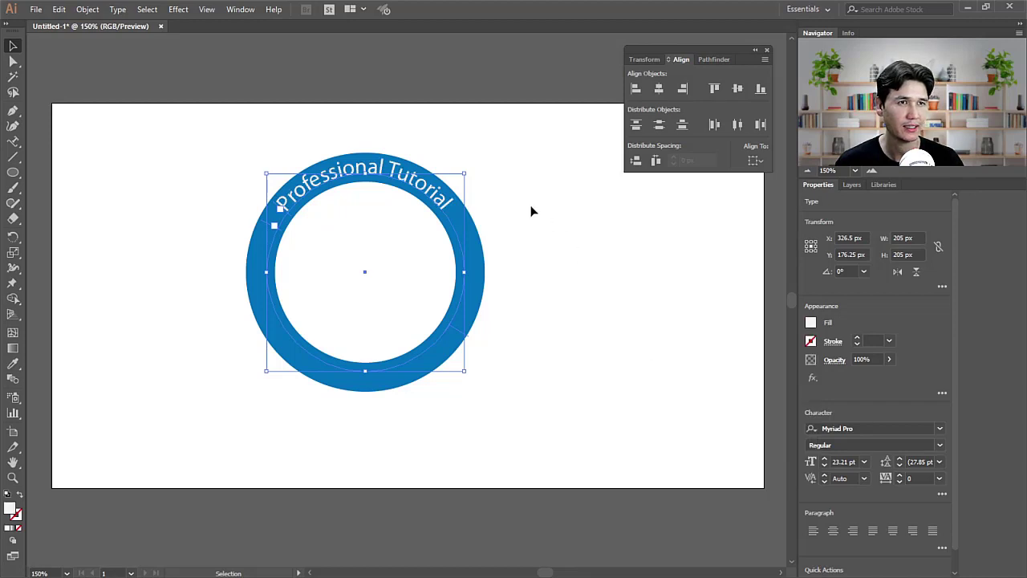
click(589, 236)
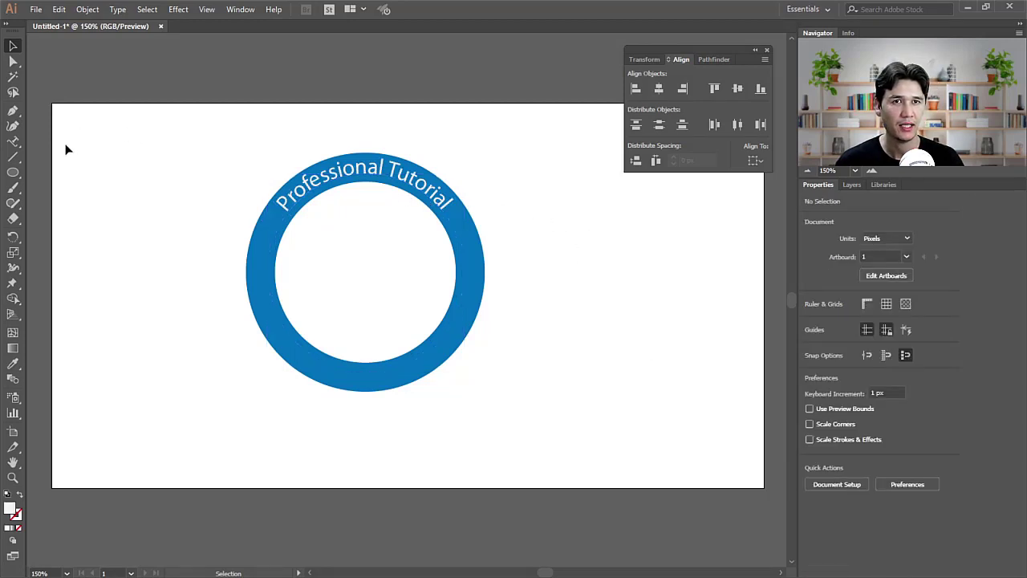
Step: Rotate a copy of the curved 'Professional Tutorial' text 180° to the ring's bottom
click(367, 172)
key(a)
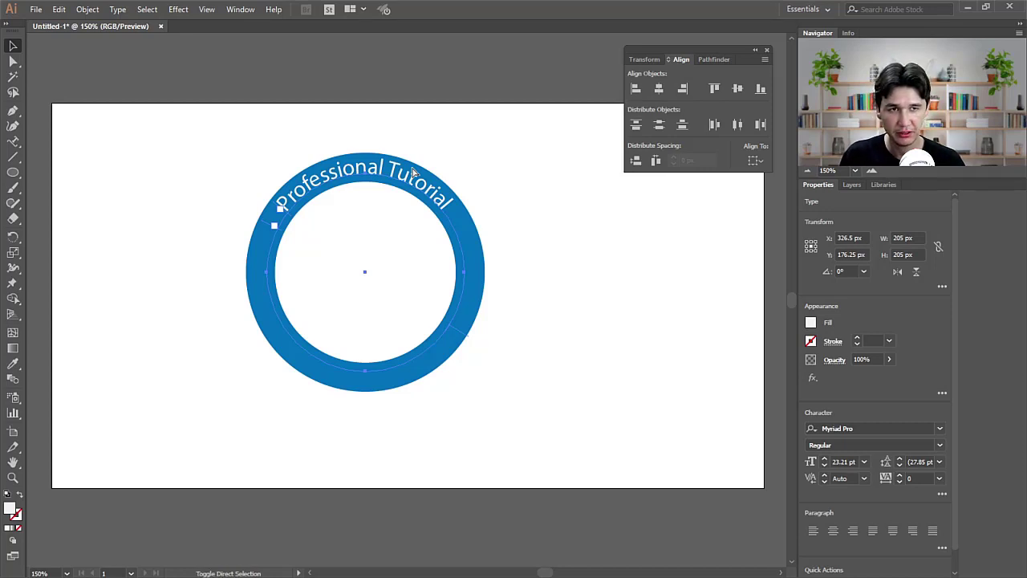
drag(472, 174, 233, 397)
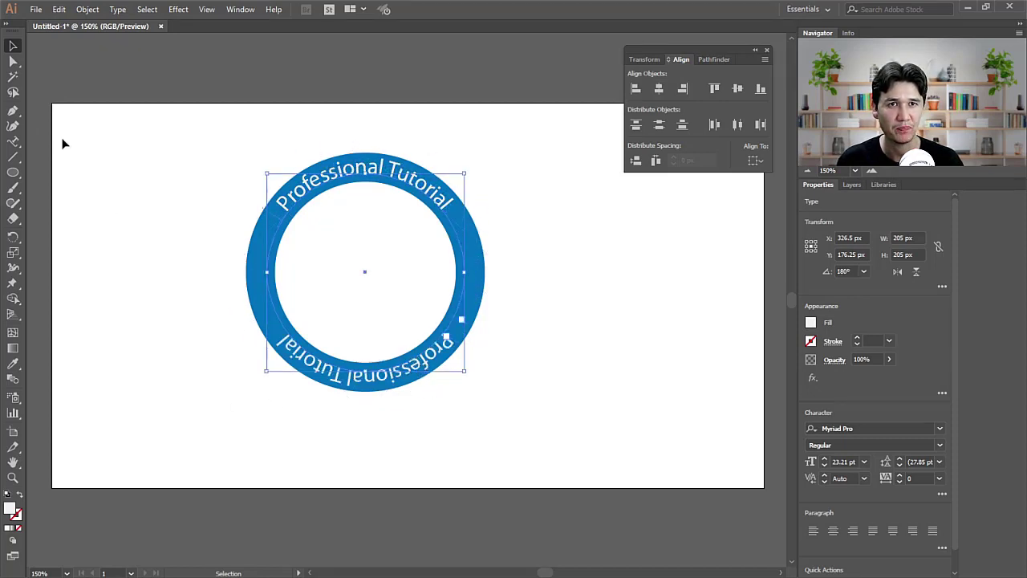
Step: Flip the bottom copy to read upright along the path and centre it beneath the ring
click(13, 61)
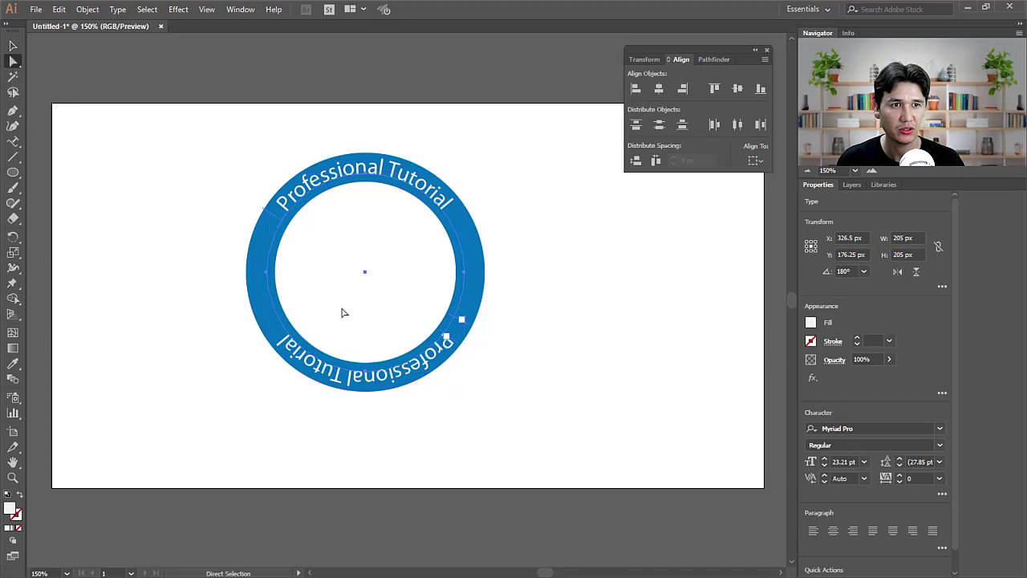
drag(446, 339, 465, 331)
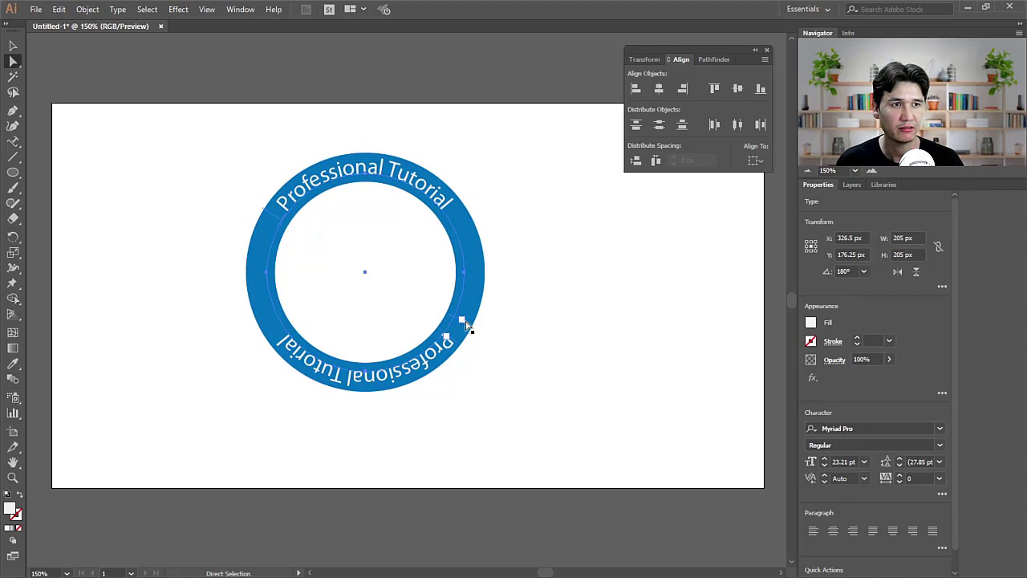
drag(468, 326, 362, 343)
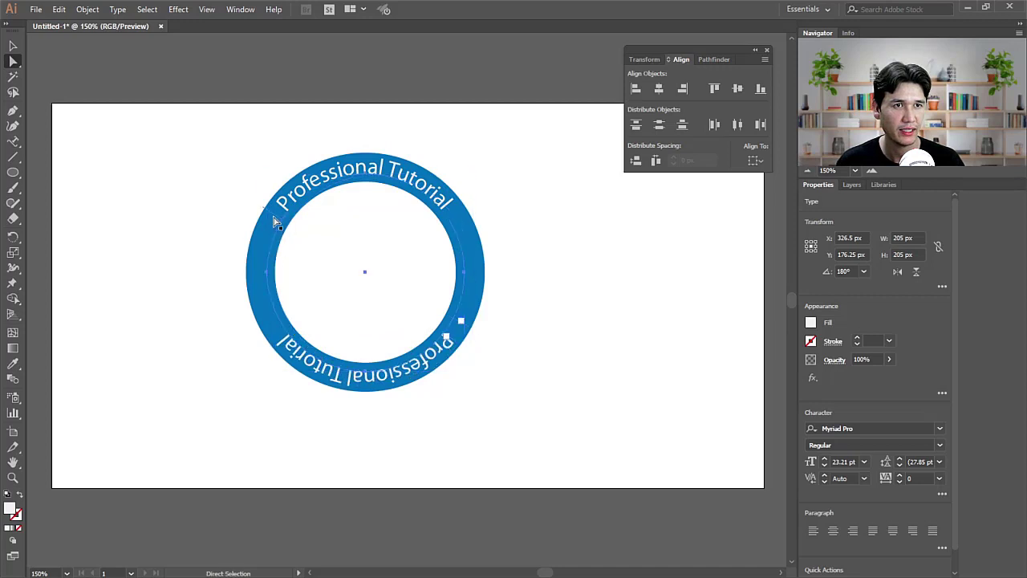
drag(273, 213, 337, 202)
click(13, 46)
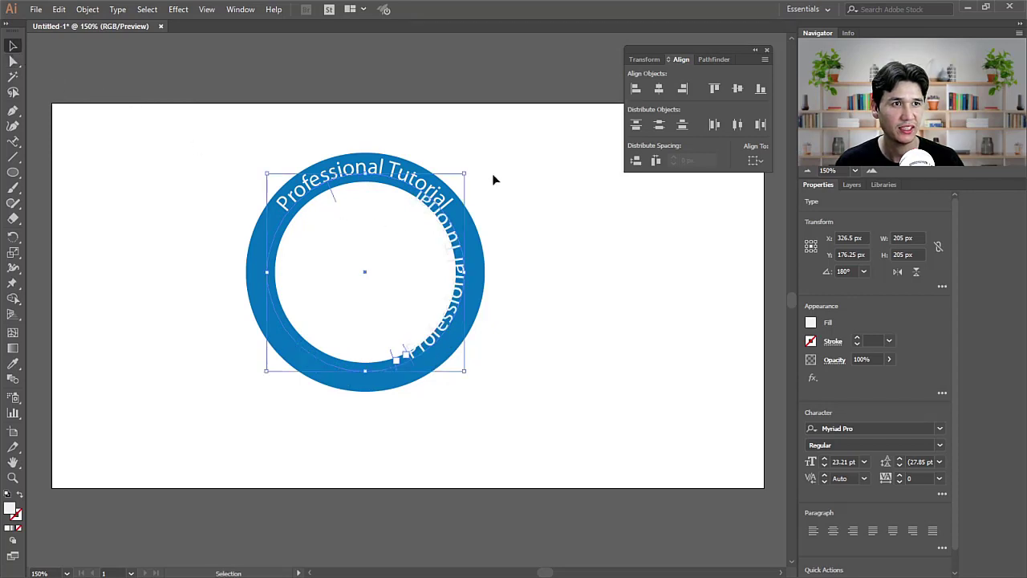
drag(471, 168, 421, 324)
mouse_move(461, 167)
mouse_down()
mouse_move(474, 145)
mouse_move(471, 156)
mouse_up()
click(580, 241)
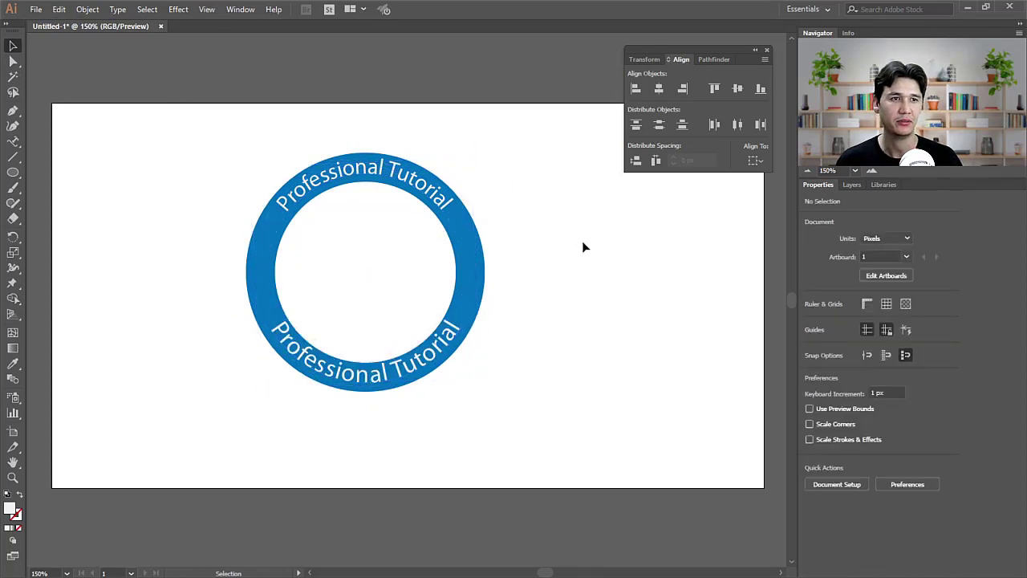
Step: Set the lower curved text's font size to 18 pt
click(409, 367)
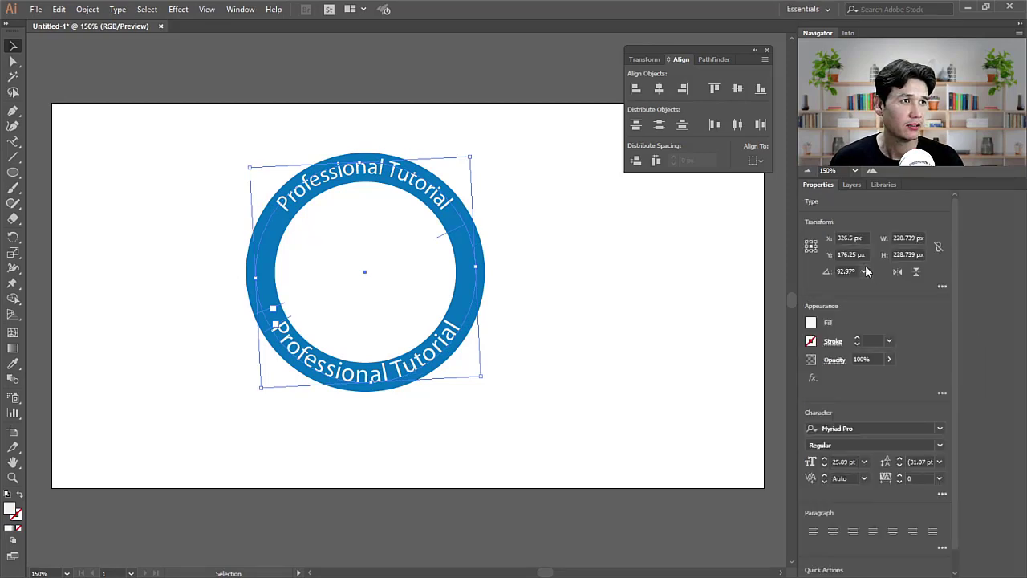
click(863, 461)
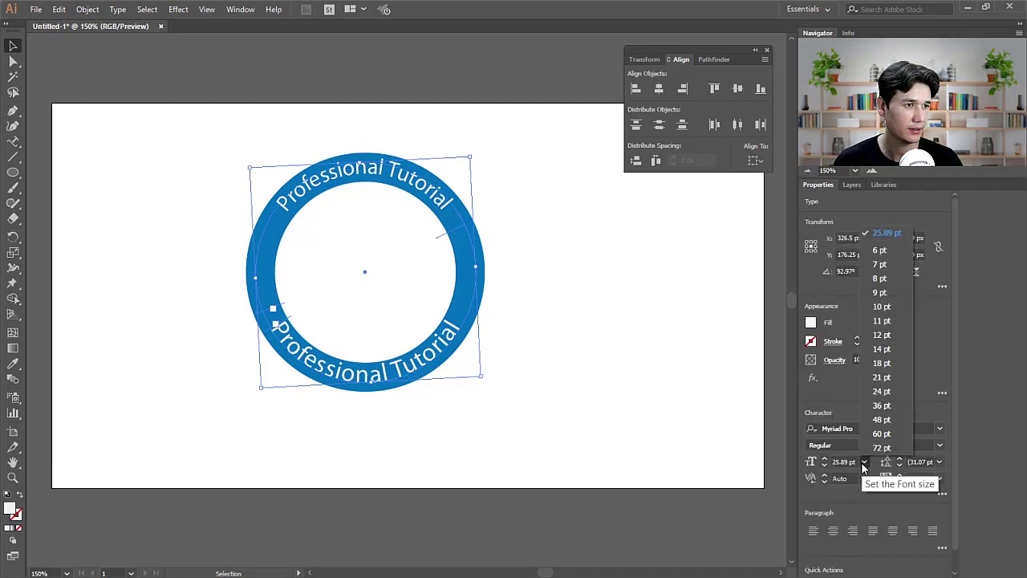
click(887, 367)
Step: Replace the lower text's wording with 'All Free Course and Materials'
key(t)
click(388, 375)
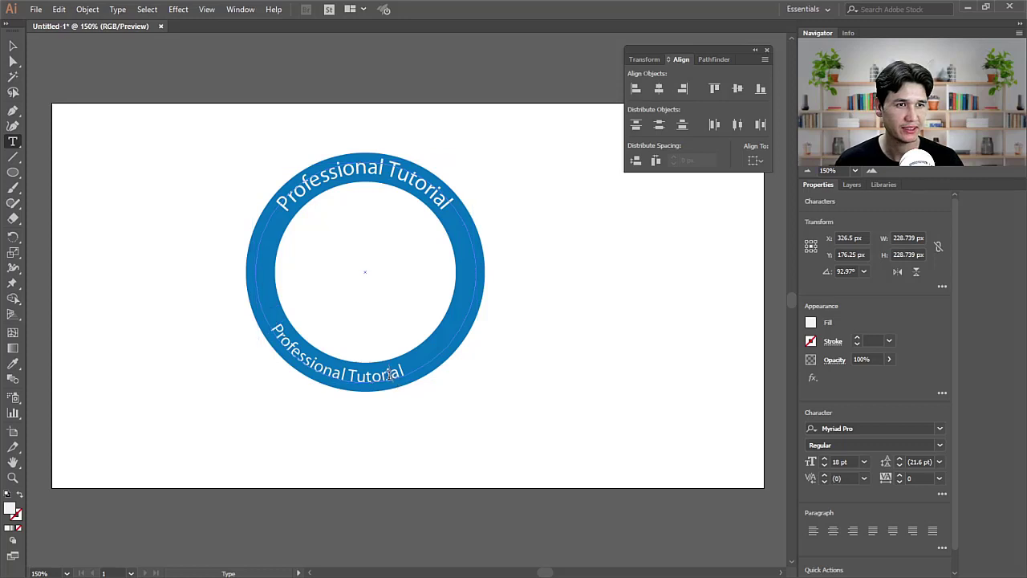
key(ctrl+a)
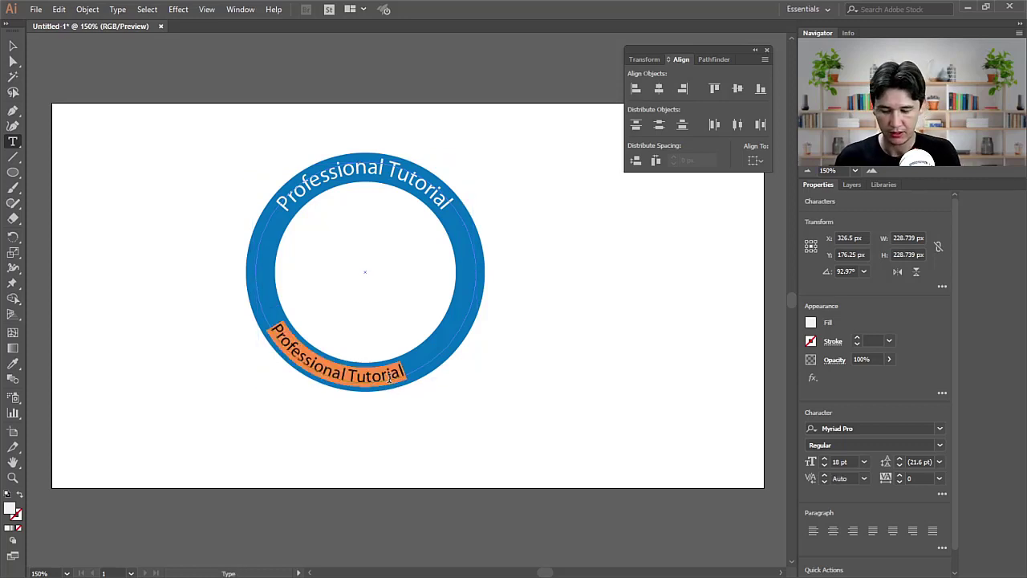
key(BackSpace)
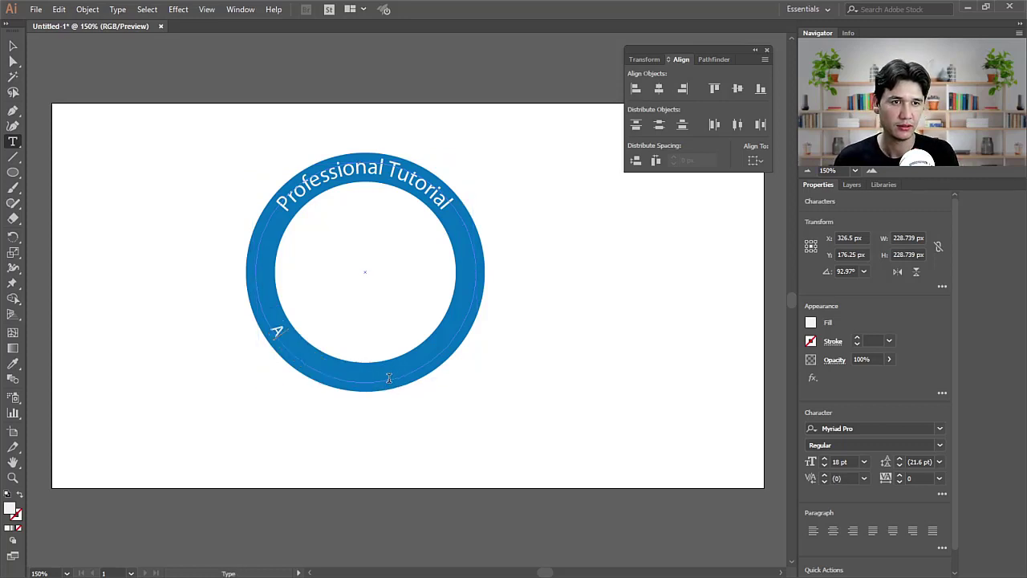
text(All Free course)
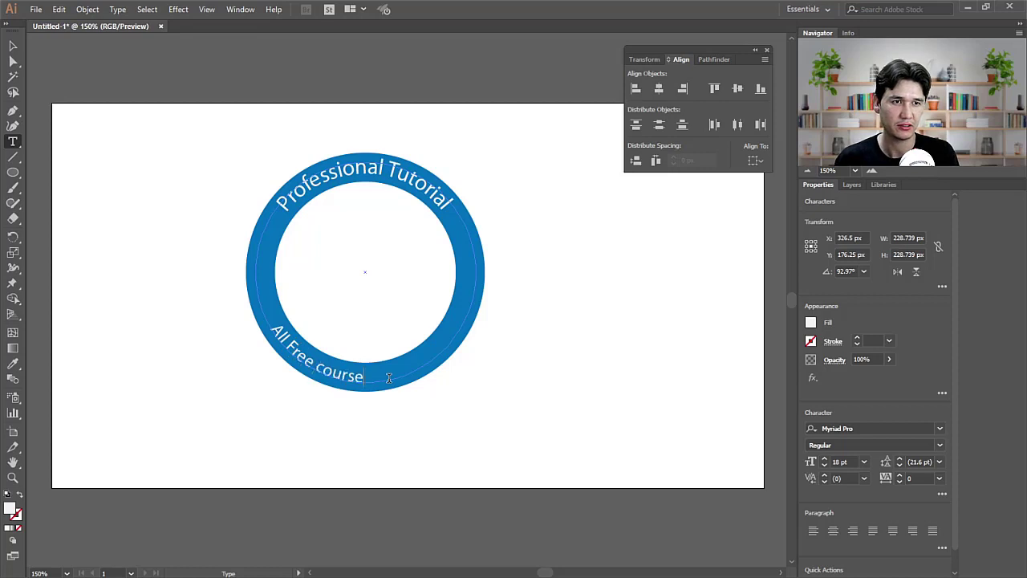
key(BackSpace)
key(BackSpace)
key(BackSpace)
key(BackSpace)
key(BackSpace)
key(BackSpace)
key(BackSpace)
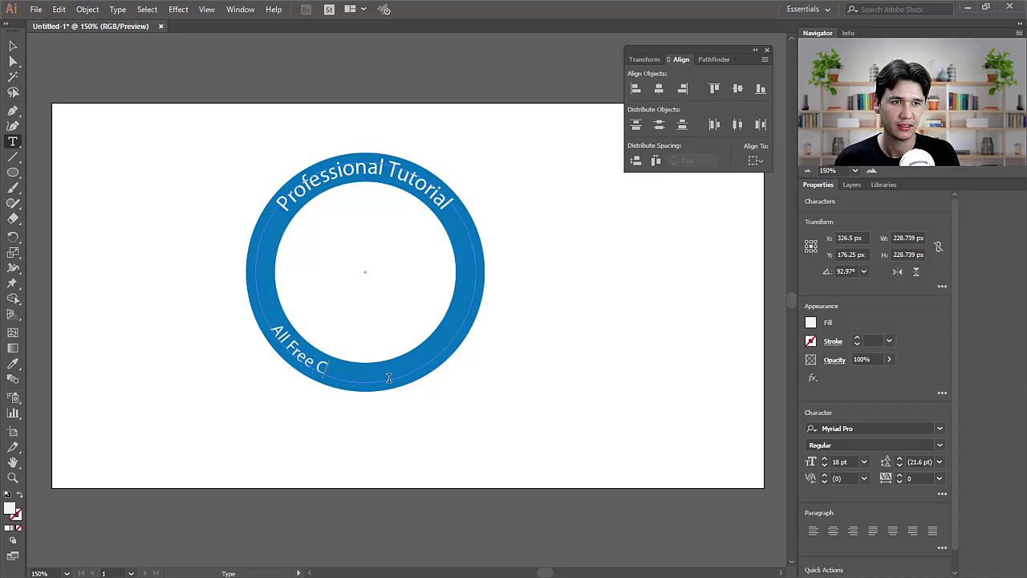
text(Cours)
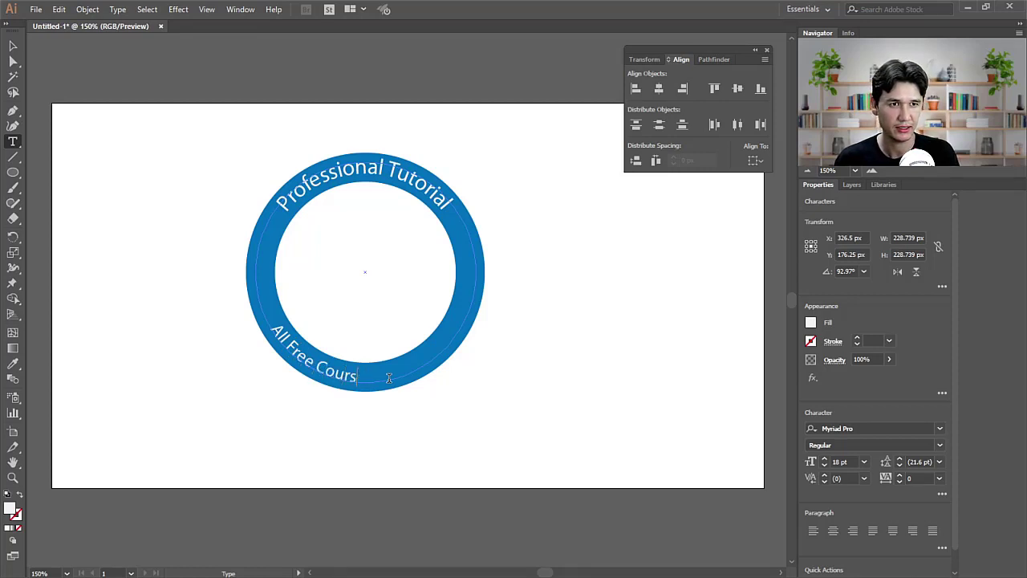
text(e and)
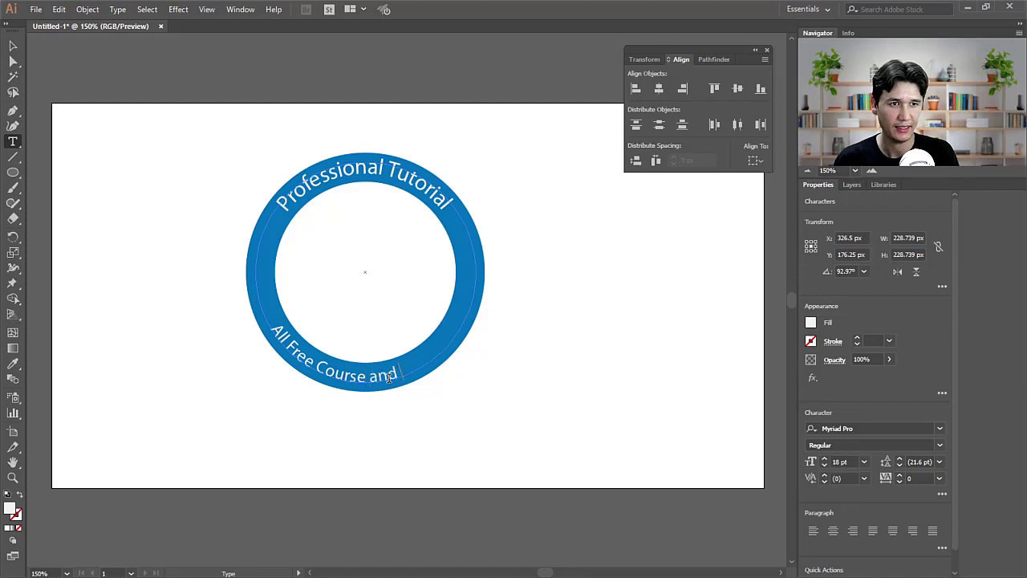
text( Materials)
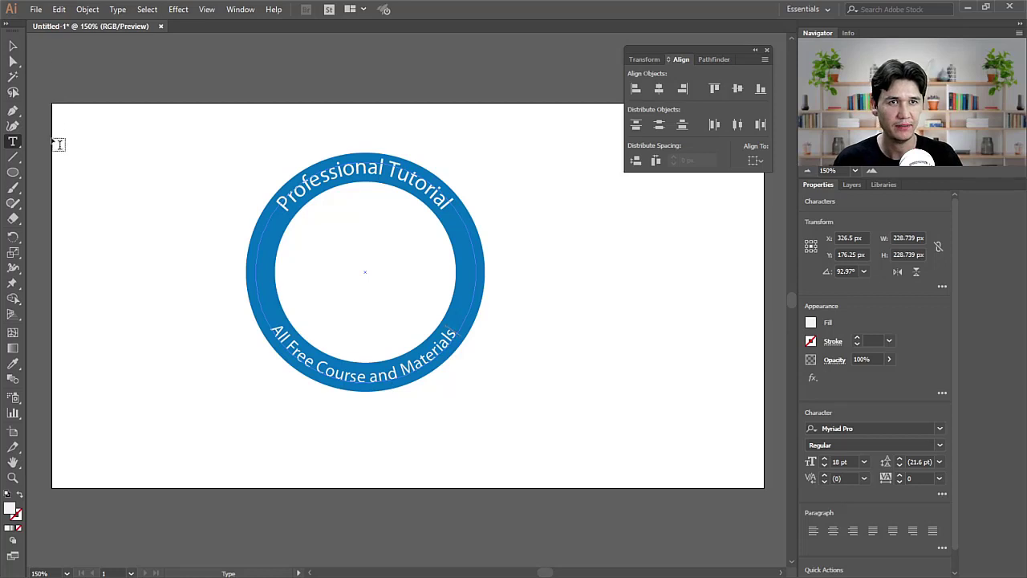
click(13, 46)
click(387, 337)
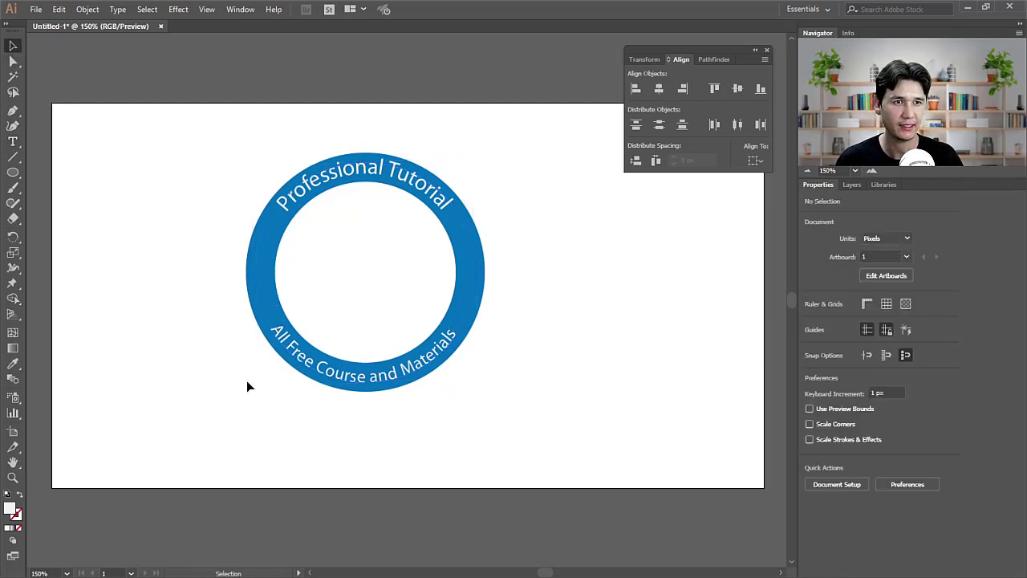
Step: Draw a small white star on the left side of the ring with the Star tool
click(14, 173)
click(18, 174)
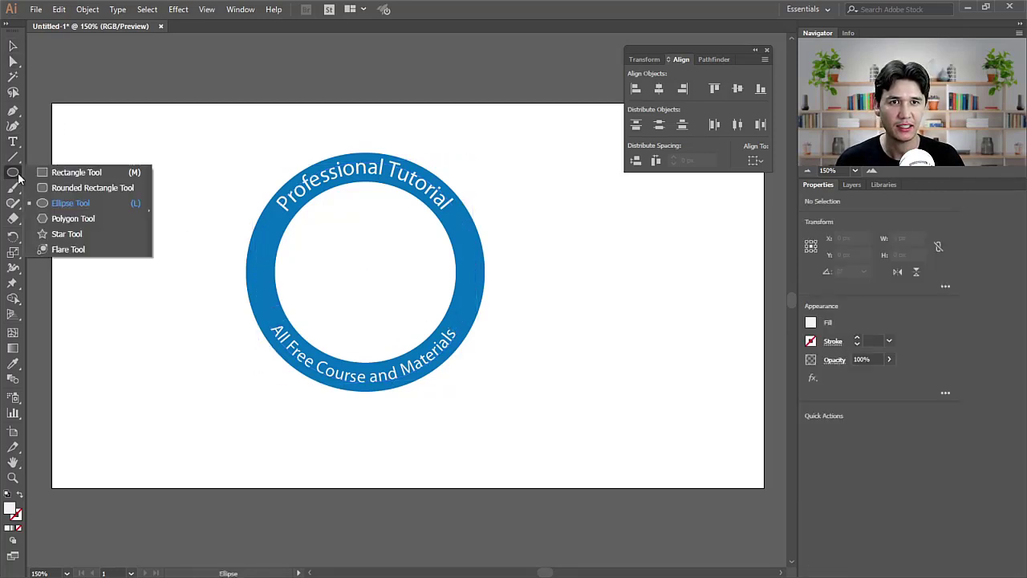
click(68, 234)
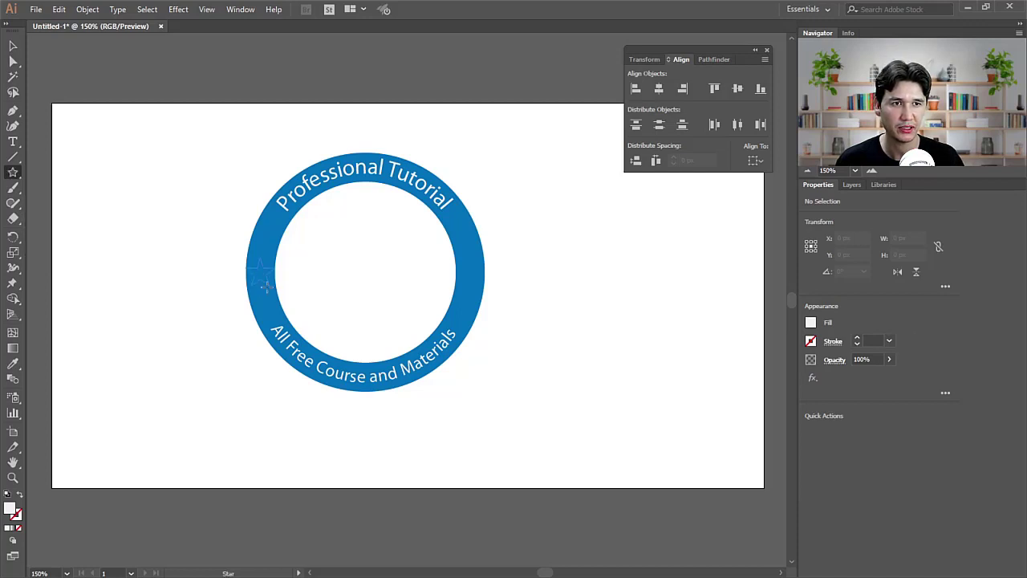
drag(264, 280, 265, 281)
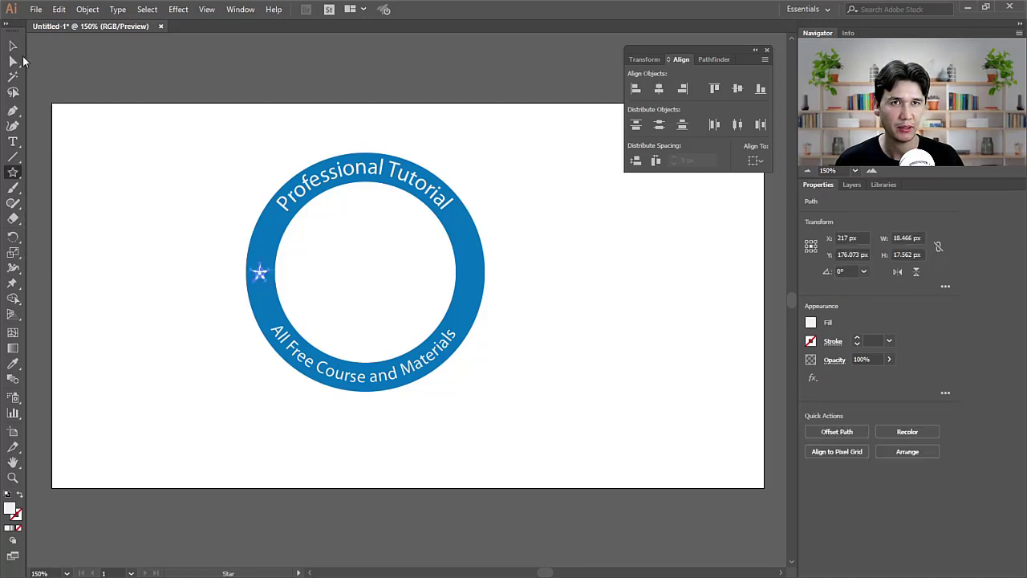
click(13, 46)
click(281, 261)
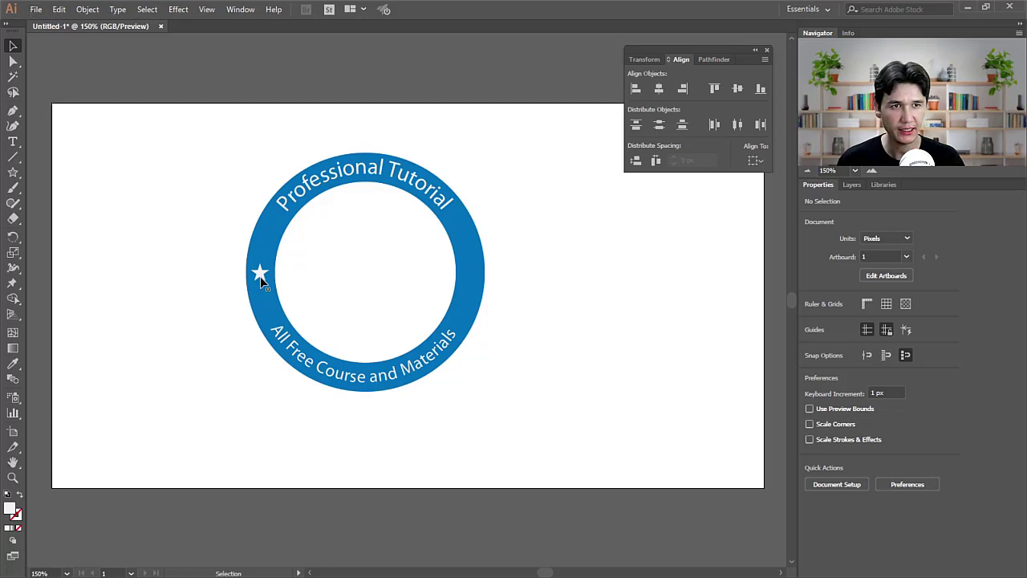
Step: Duplicate the star straight across to the ring's right side
drag(261, 277, 507, 291)
click(551, 295)
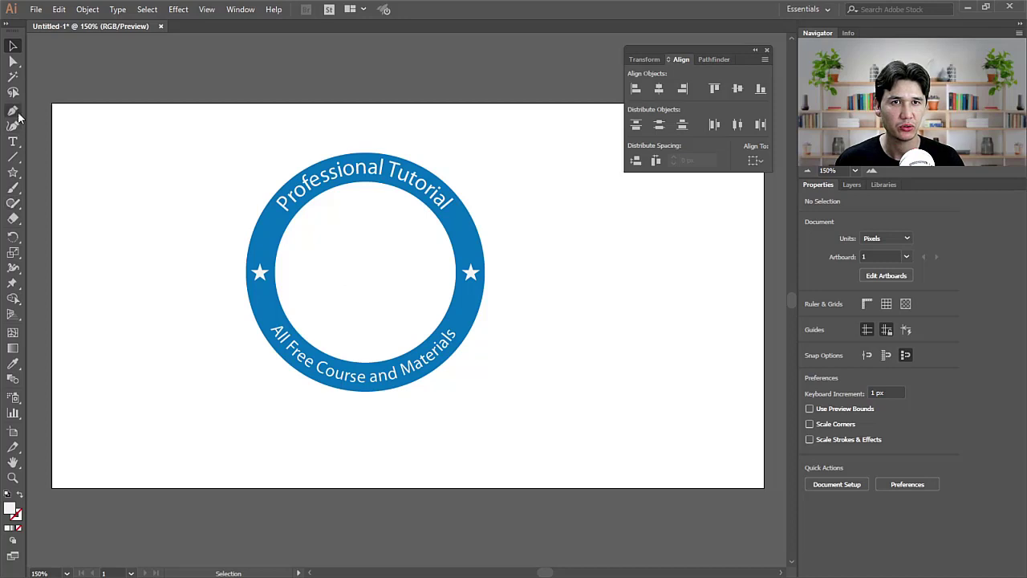
click(12, 173)
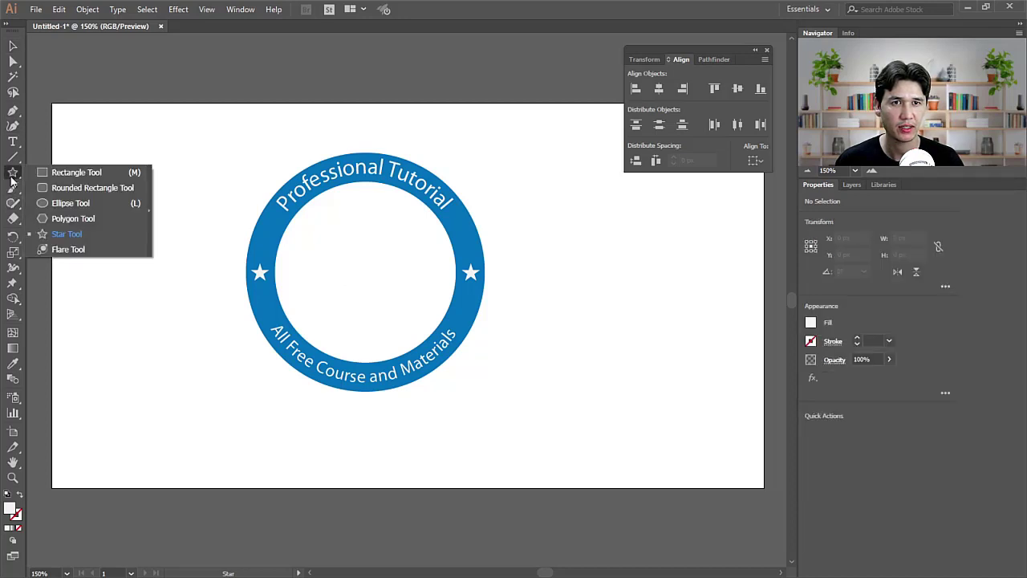
Step: Type the letter 'P' left of the ring and enlarge it to 86.84 pt
click(12, 142)
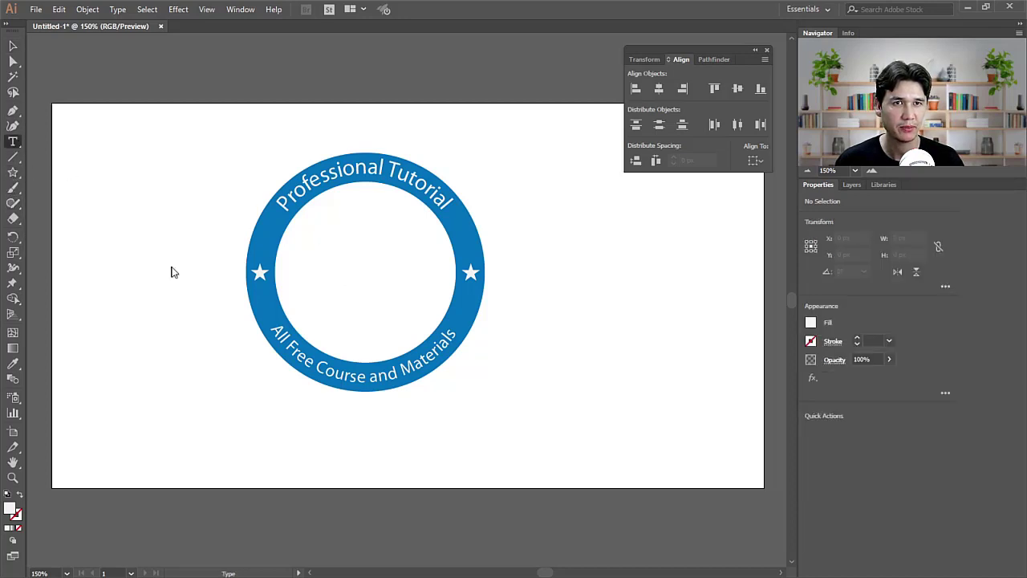
click(153, 267)
text(p)
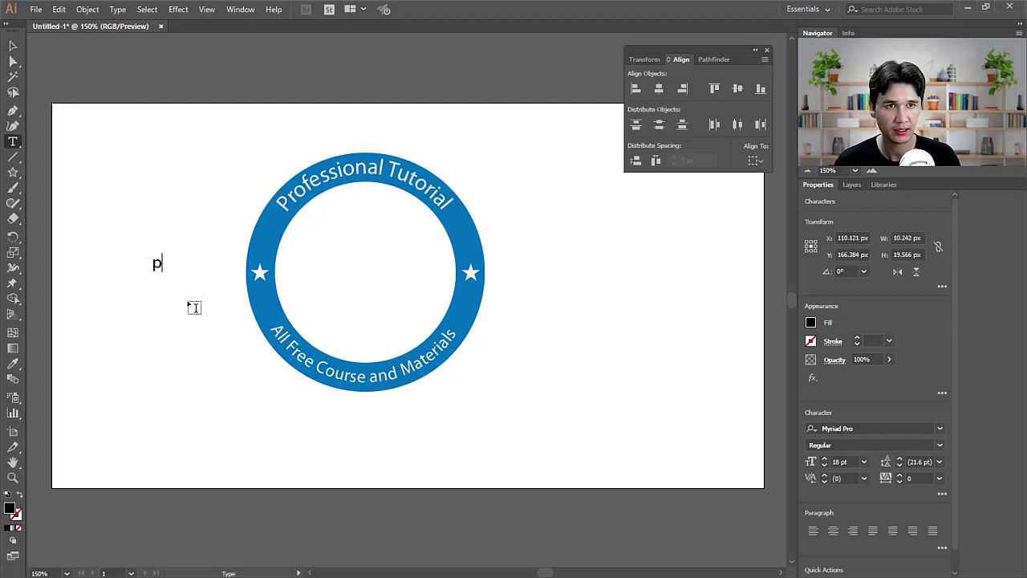
text(P)
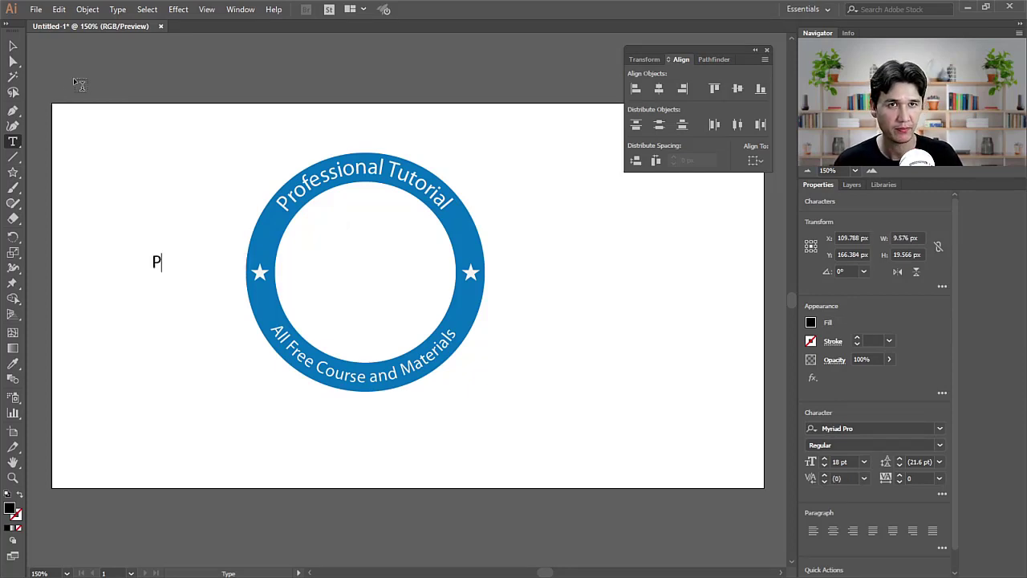
click(12, 47)
click(157, 263)
drag(162, 270, 189, 350)
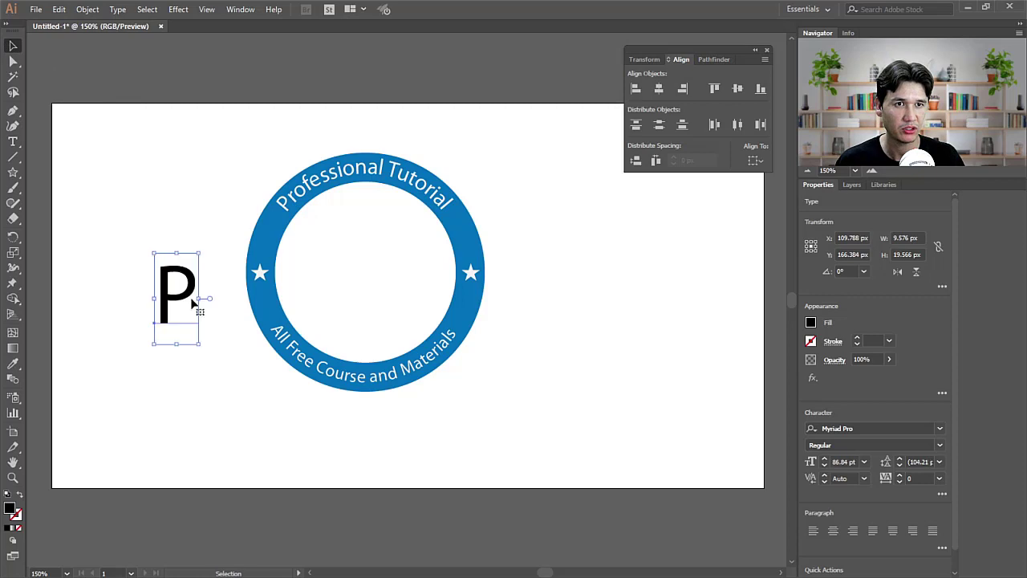
Step: Make the P bold and delete the accidental extra copy
click(939, 446)
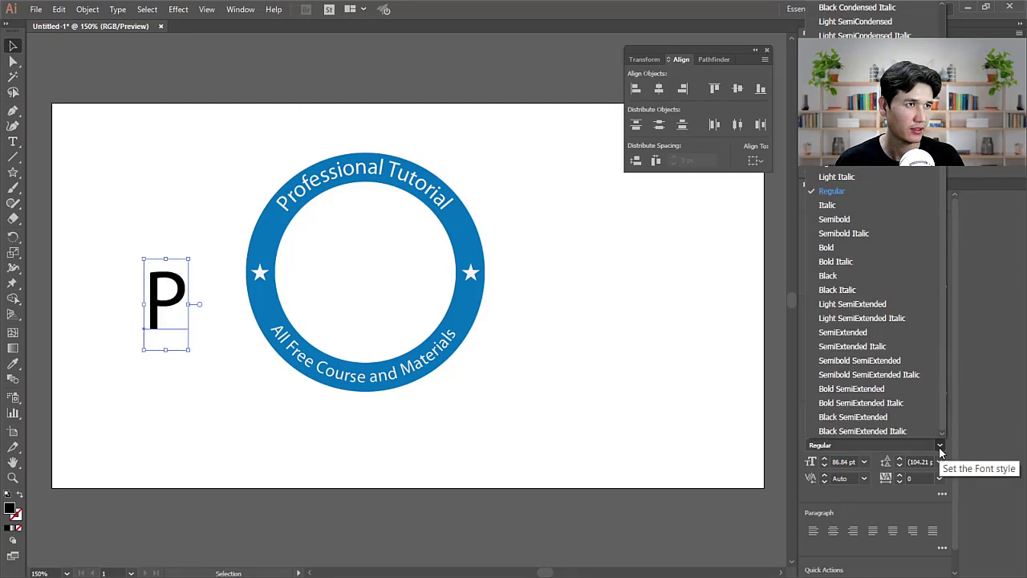
click(846, 253)
click(831, 444)
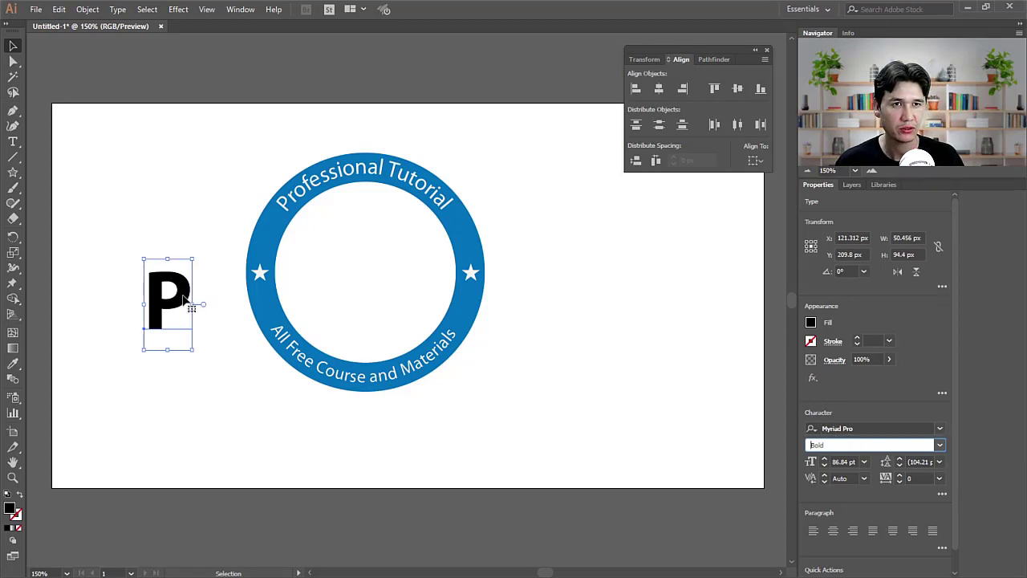
drag(184, 303, 139, 303)
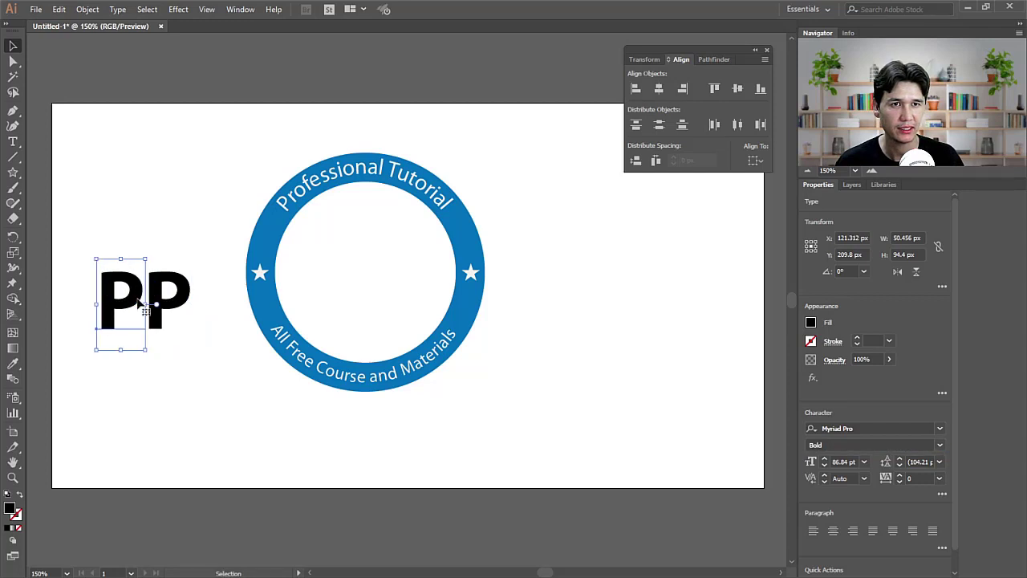
key(t)
click(139, 302)
click(13, 45)
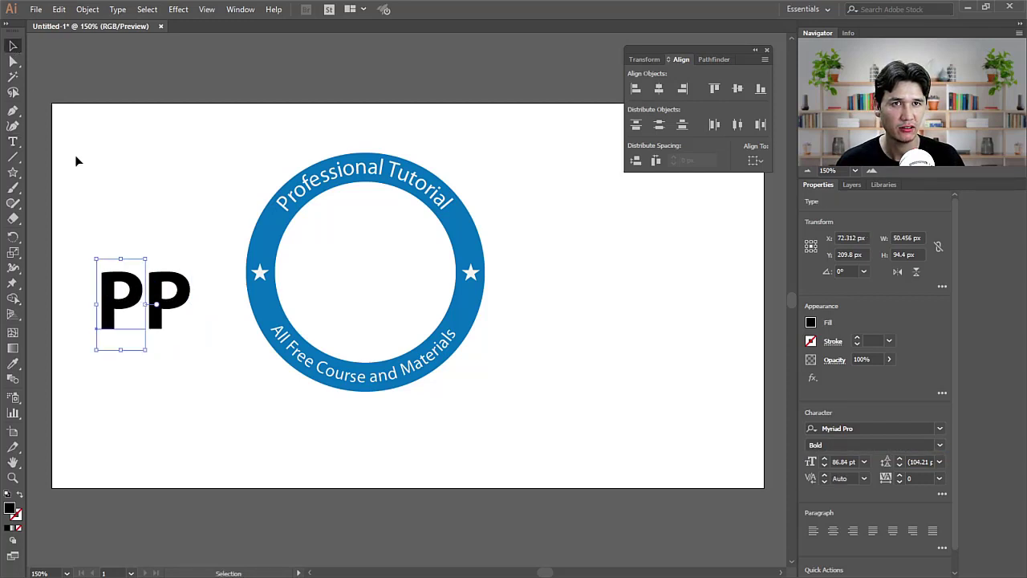
key(Delete)
Step: Move the P into the badge centre and fill it blue
drag(185, 329, 390, 272)
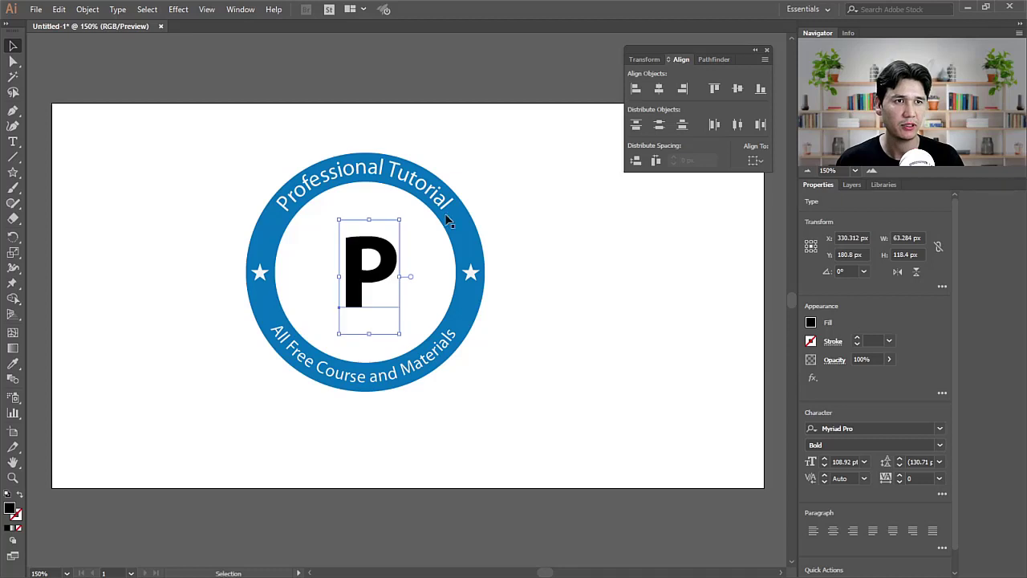
click(812, 324)
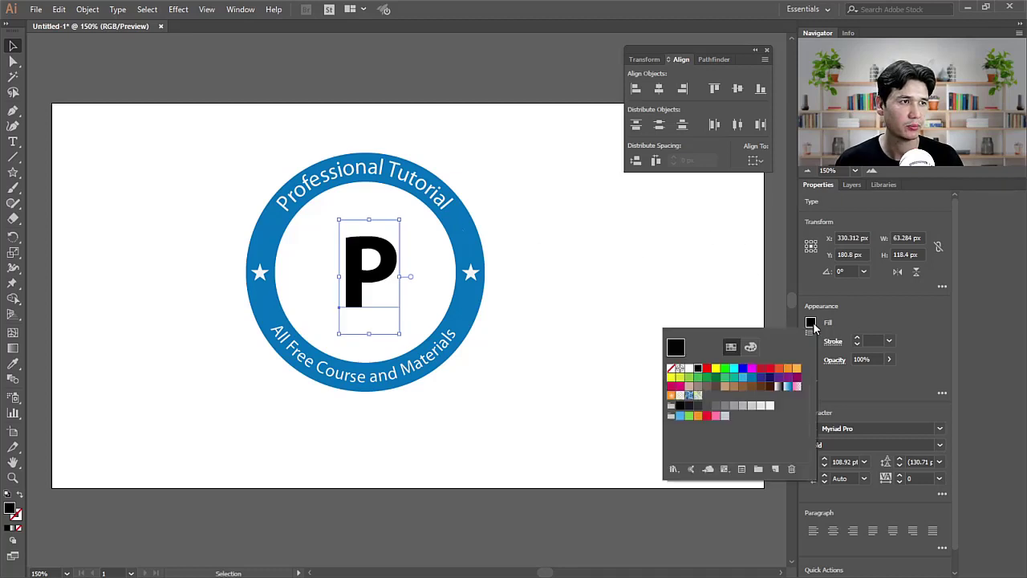
click(751, 377)
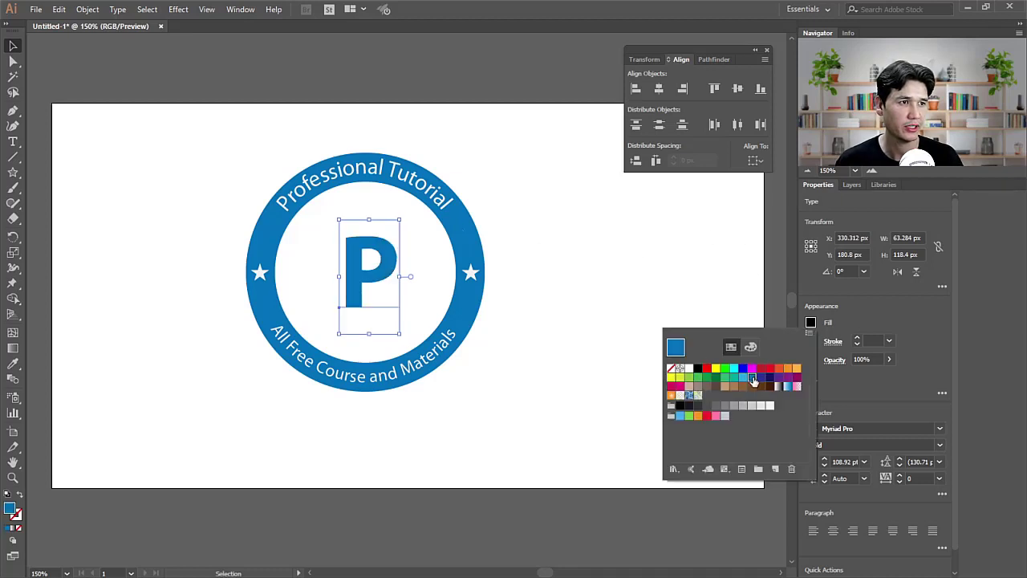
click(252, 199)
key(z)
drag(216, 127, 542, 425)
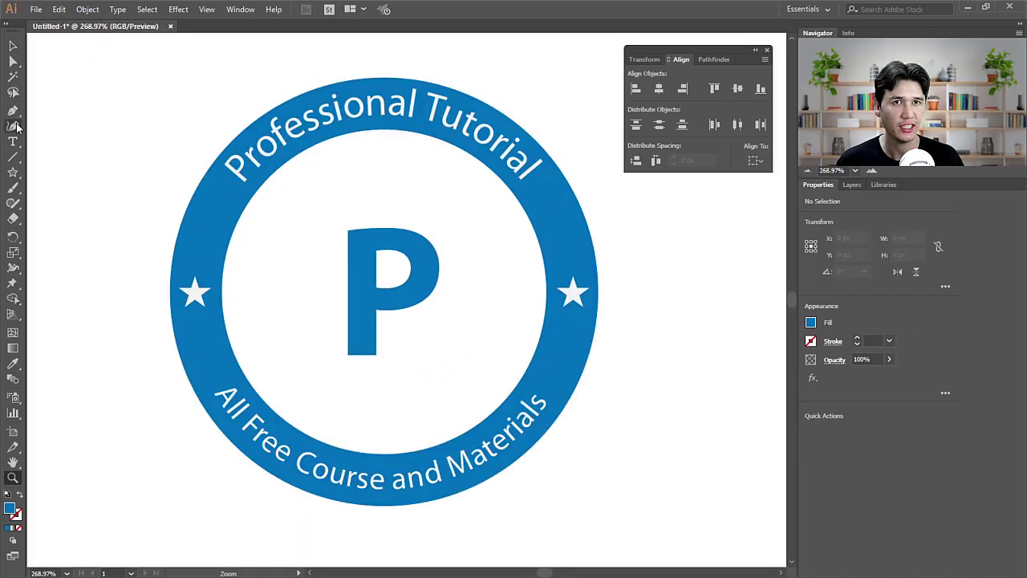
Step: Draw a blue rectangle bar at the top-left of the P
drag(13, 172, 70, 176)
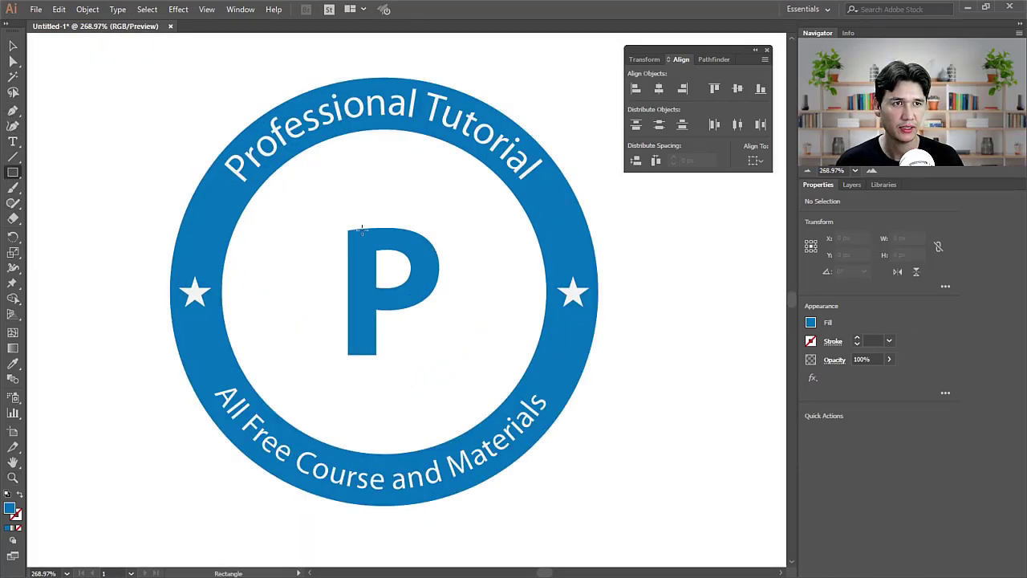
drag(363, 228, 299, 253)
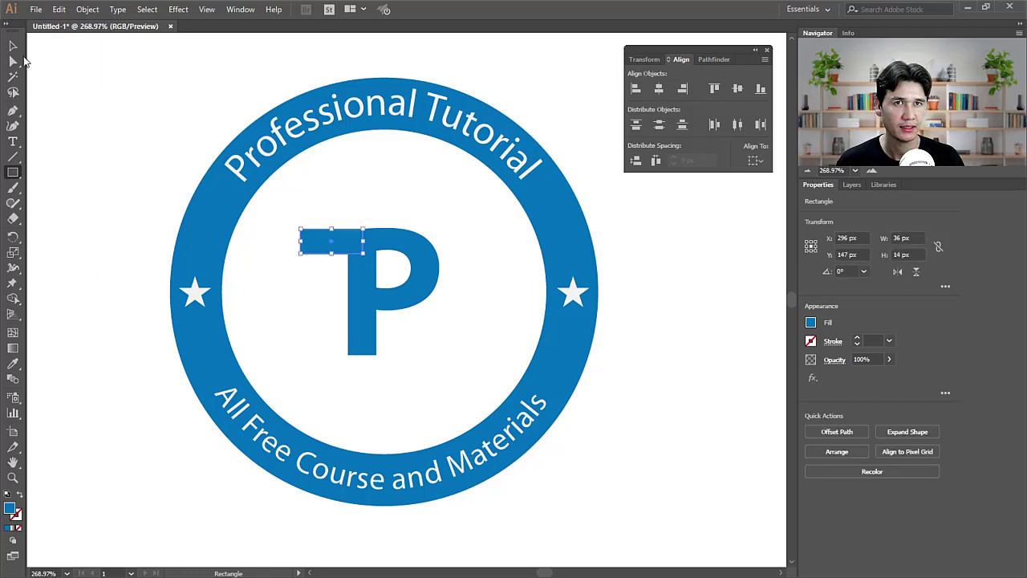
click(11, 48)
click(123, 126)
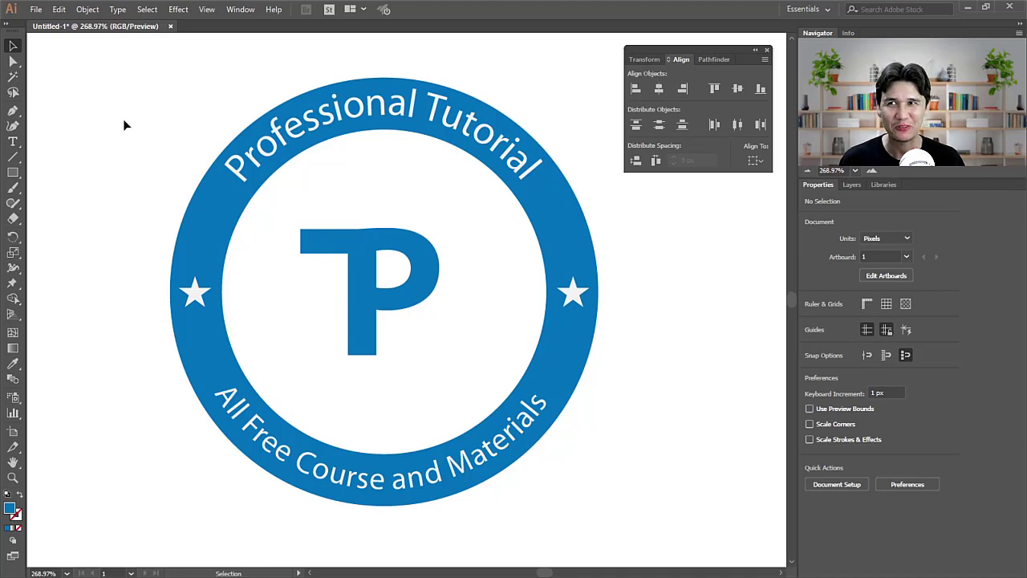
Step: Widen the bar's right edge so it extends over the P
click(342, 249)
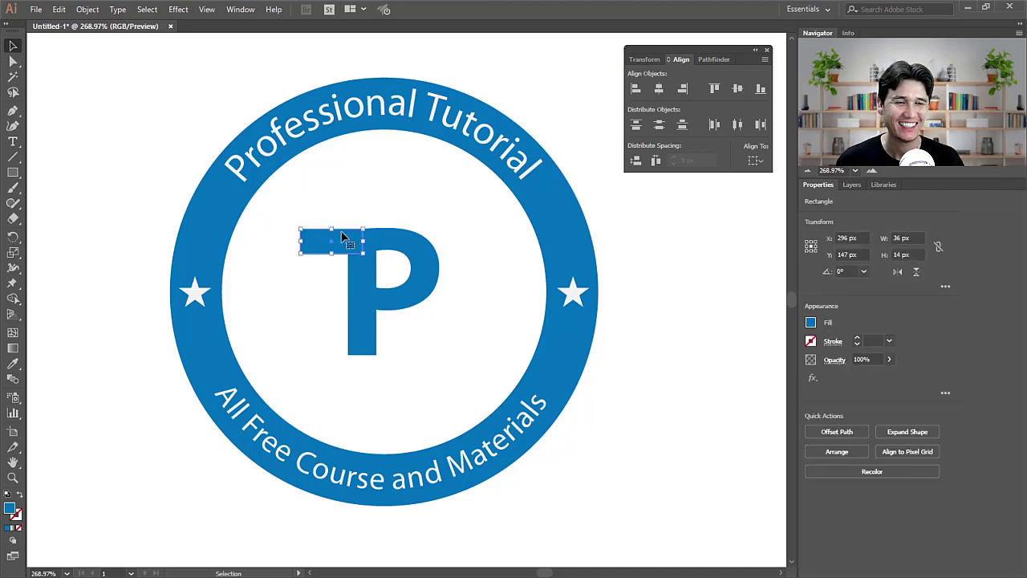
mouse_move(365, 241)
mouse_down()
mouse_move(399, 242)
mouse_move(352, 250)
mouse_up()
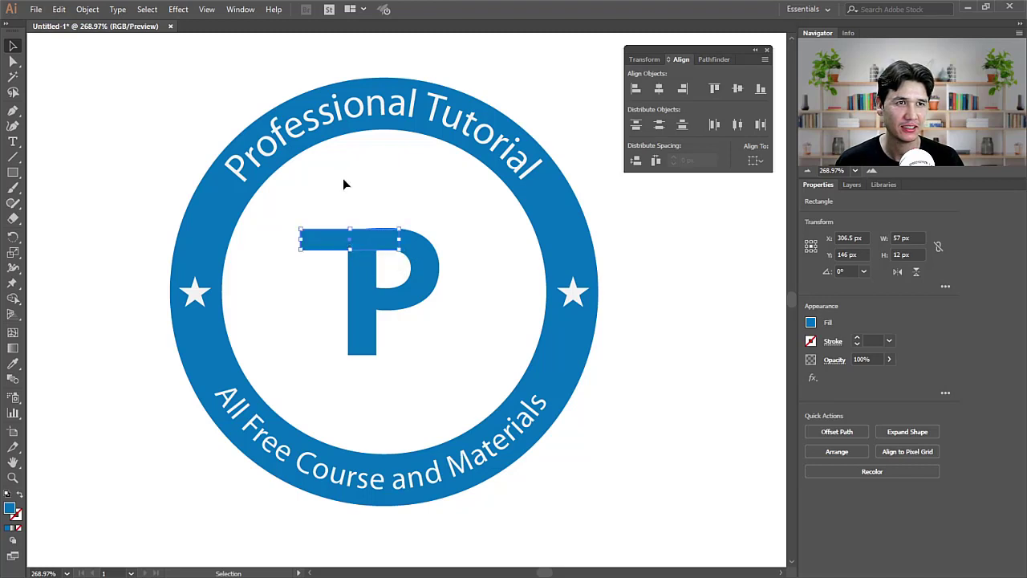
click(341, 171)
click(350, 232)
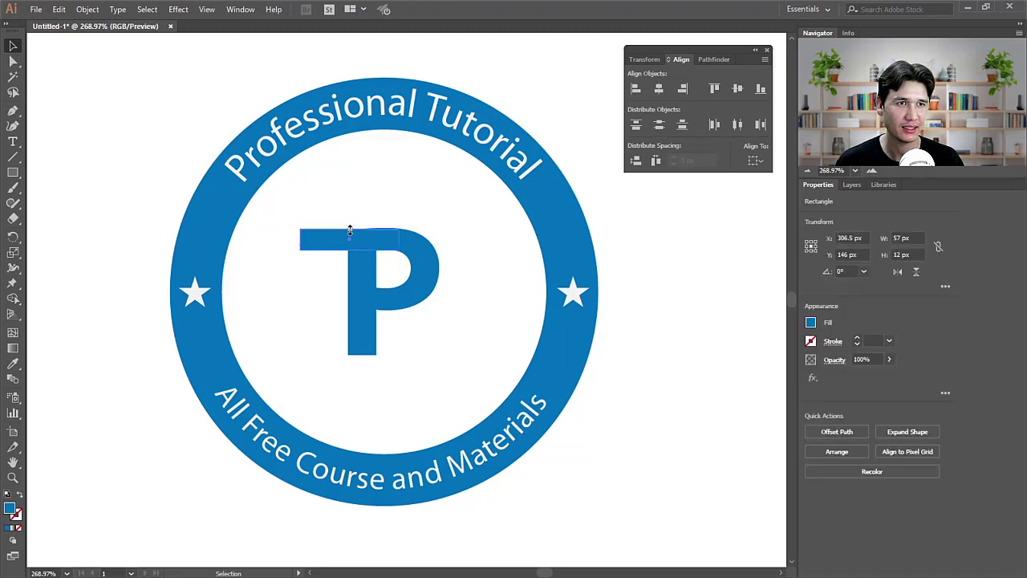
click(396, 211)
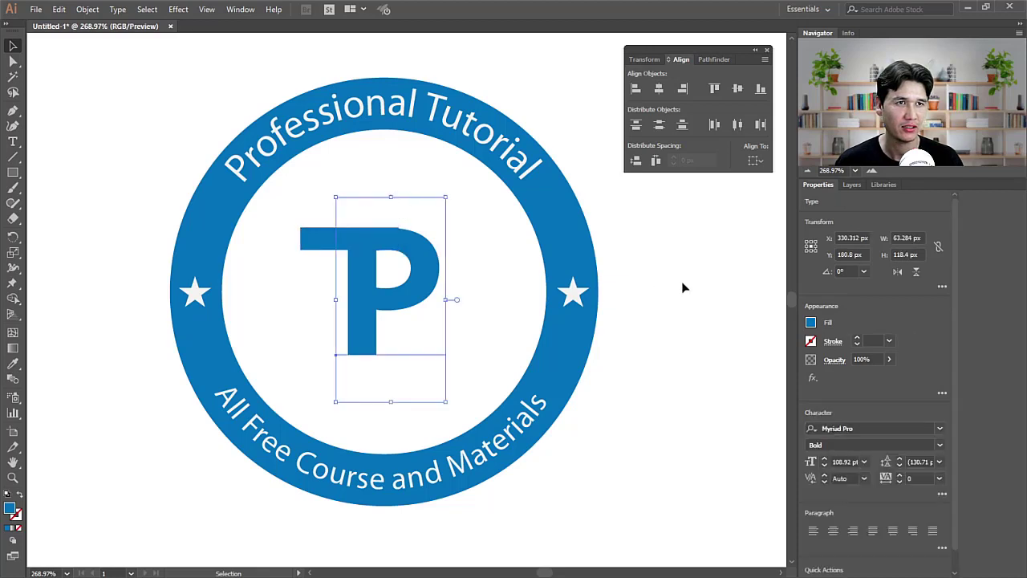
Step: Resize the T crossbar to 48 × 12 px
click(451, 281)
key(z)
drag(304, 209, 477, 328)
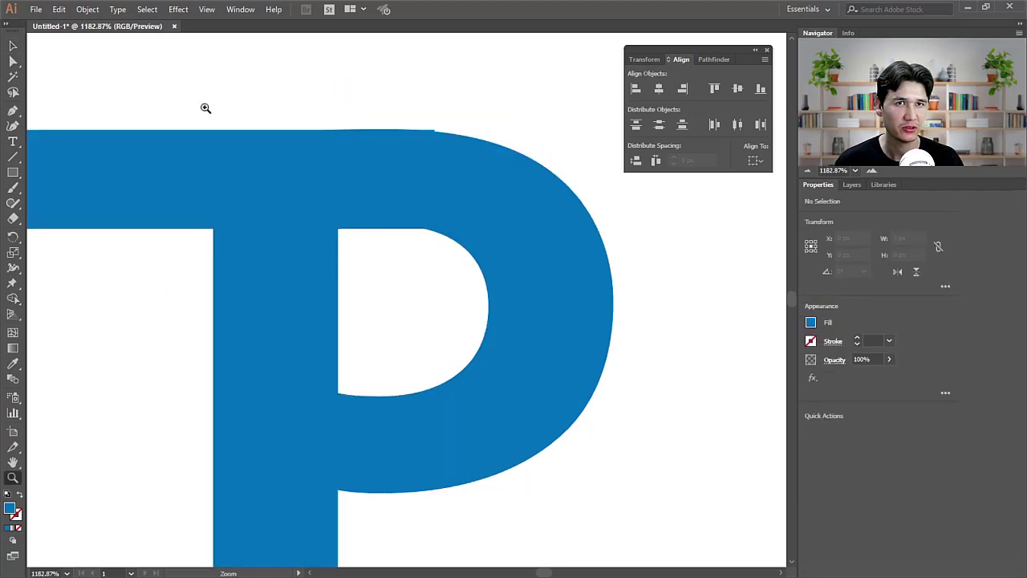
click(13, 45)
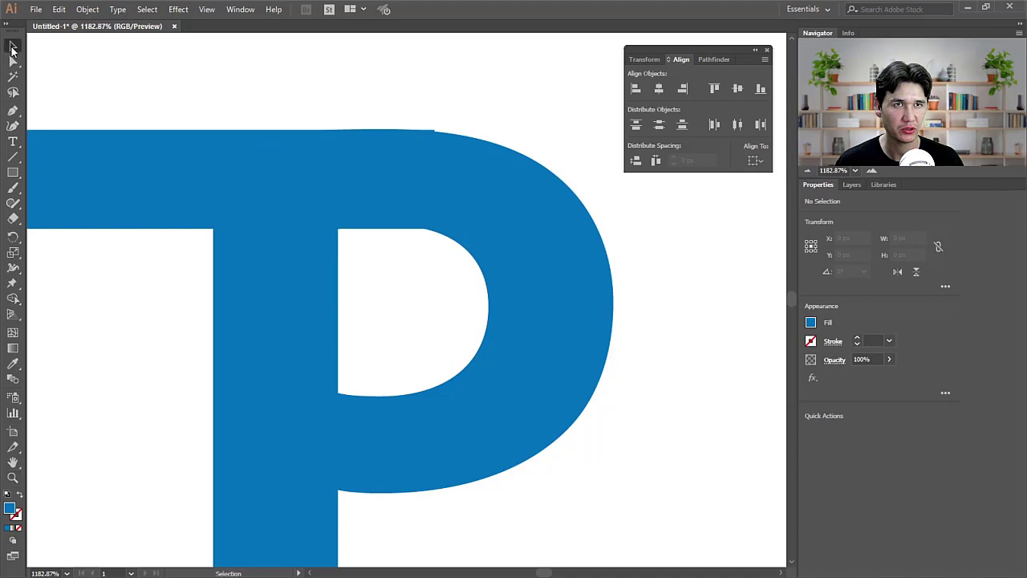
click(13, 61)
click(434, 165)
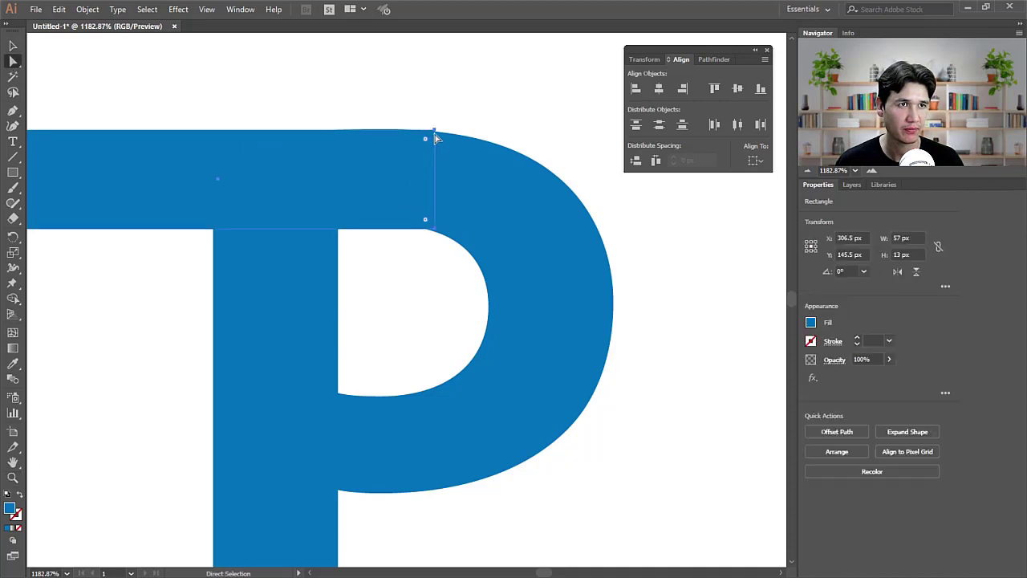
click(16, 47)
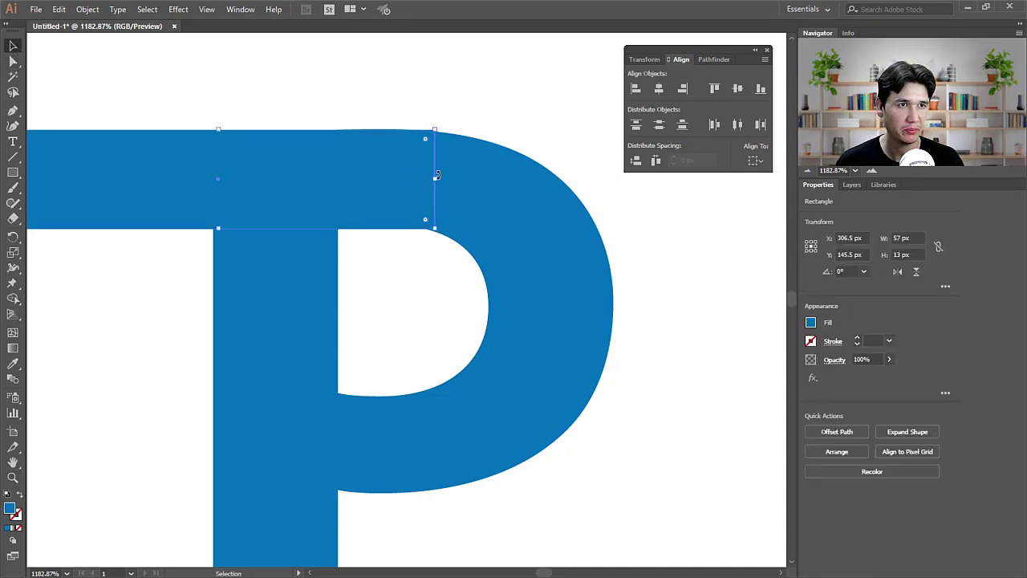
drag(435, 181, 366, 178)
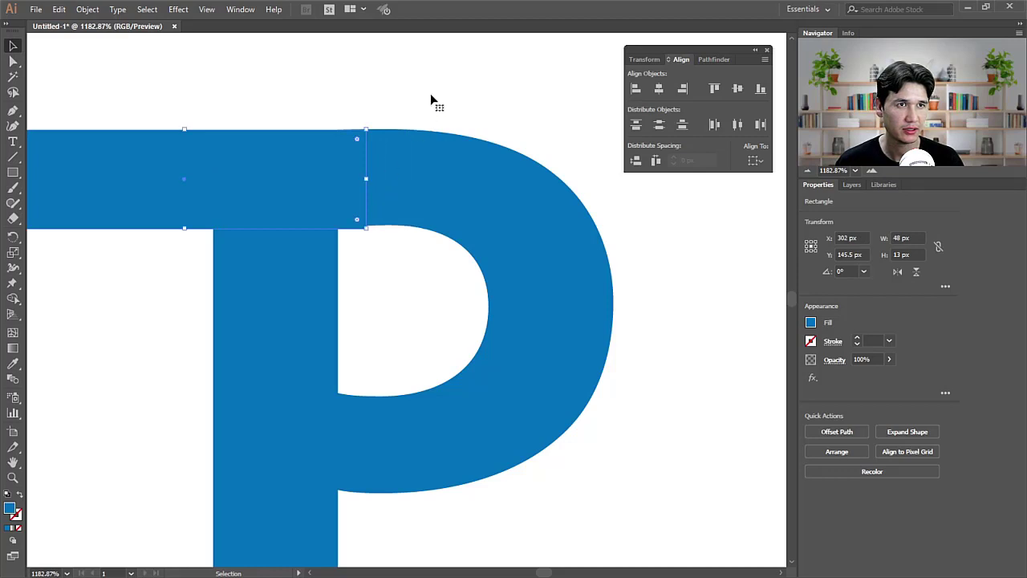
click(431, 97)
click(300, 202)
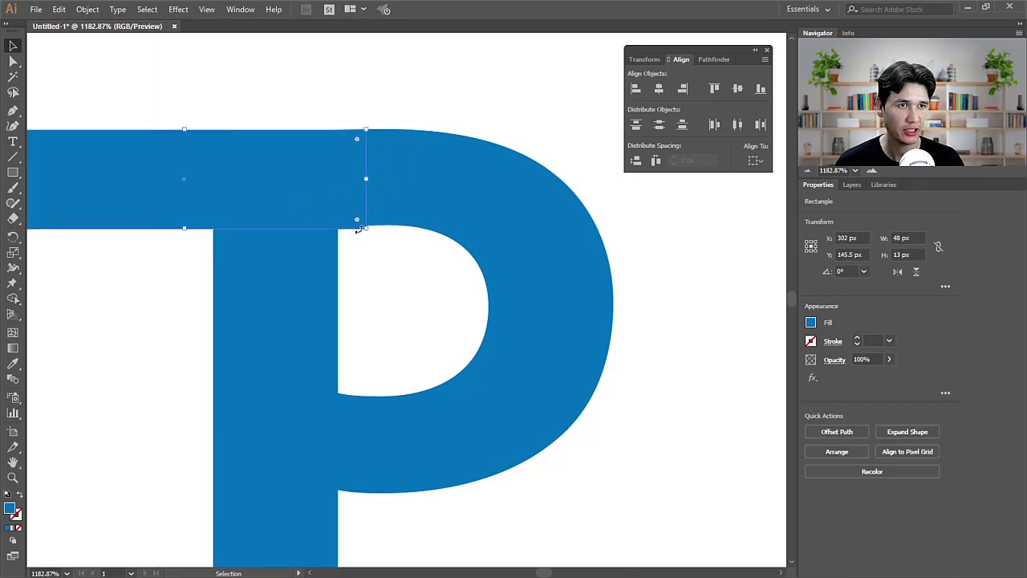
drag(184, 229, 186, 221)
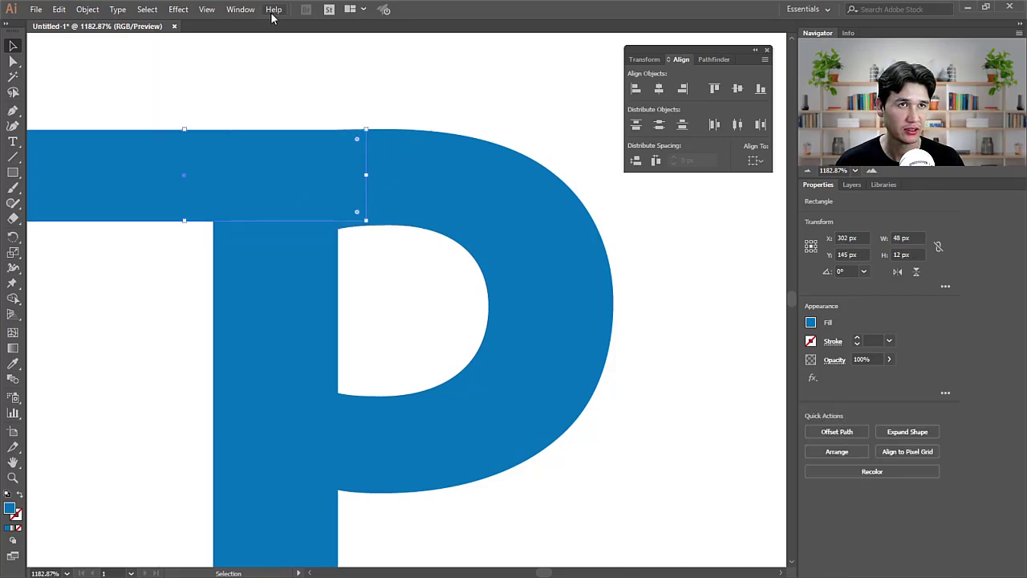
Step: Turn off Snap to Pixel and Smart Guides in the View menu
click(207, 10)
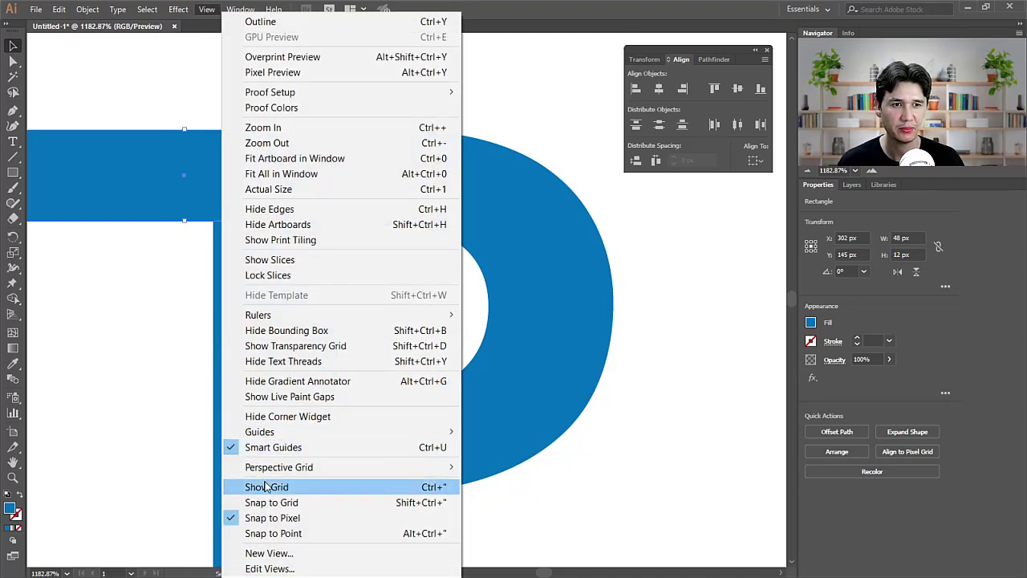
click(274, 526)
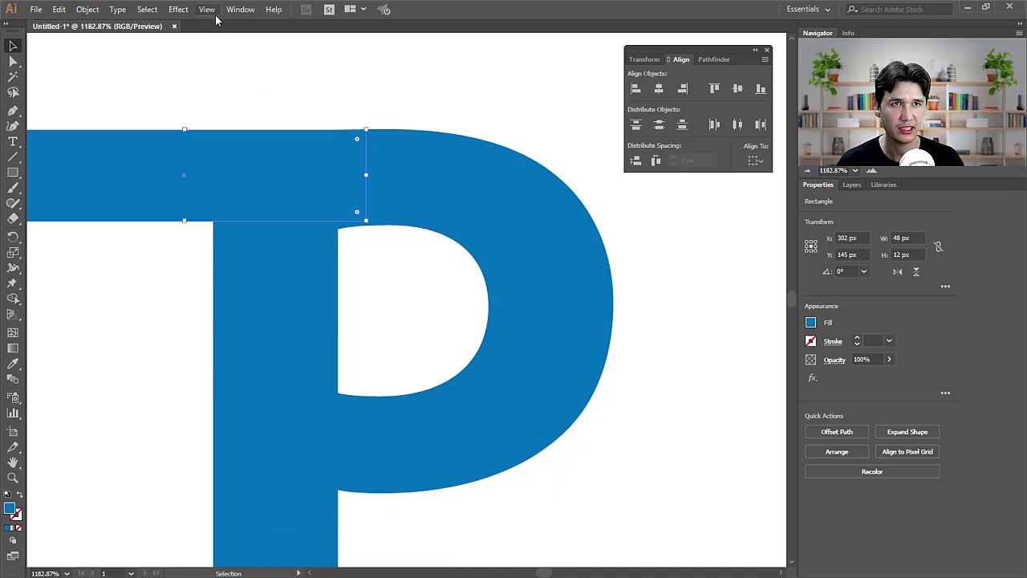
click(207, 10)
click(240, 449)
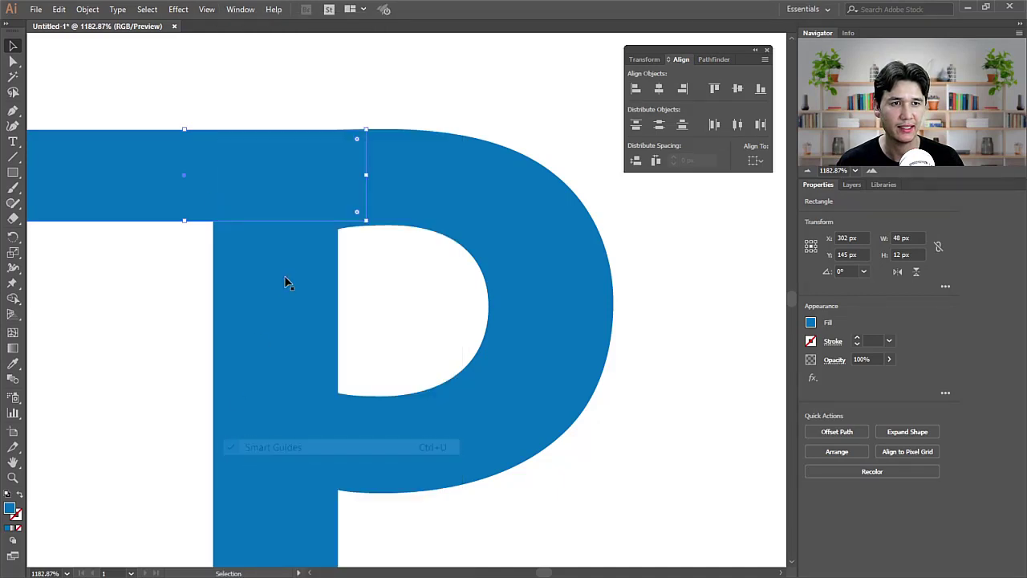
Step: Lower the crossbar's bottom edge flush with the P's top
drag(185, 222, 185, 225)
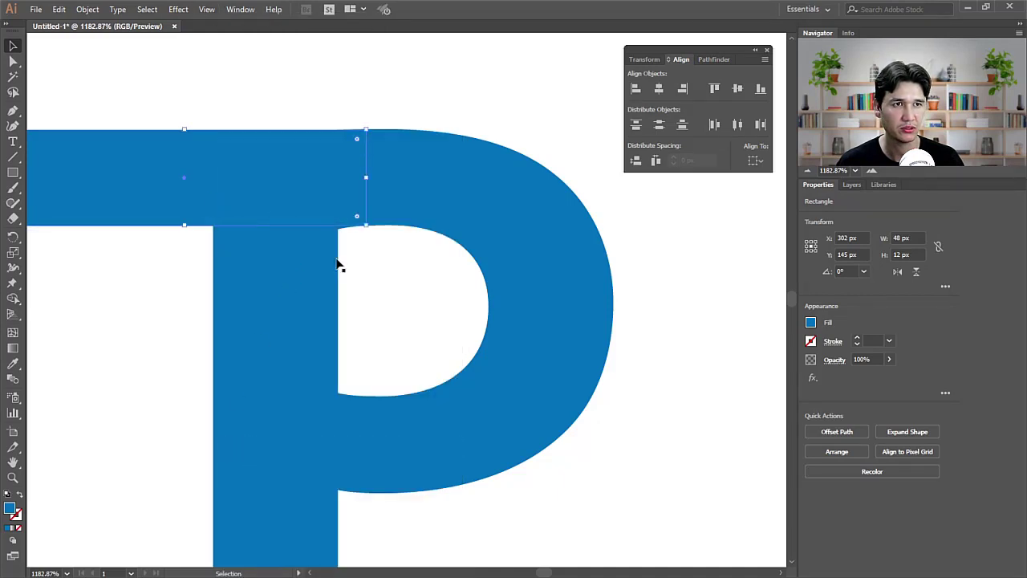
click(387, 267)
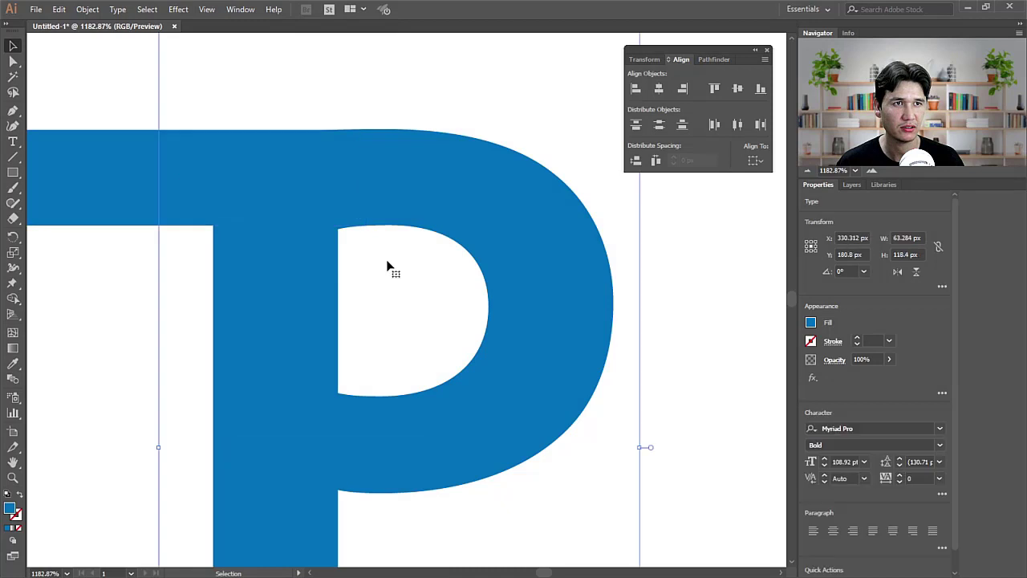
click(127, 311)
key(z)
alt+click(387, 310)
Step: Drag the P's top-left anchor left to stretch its top bar into a T
alt+click(388, 310)
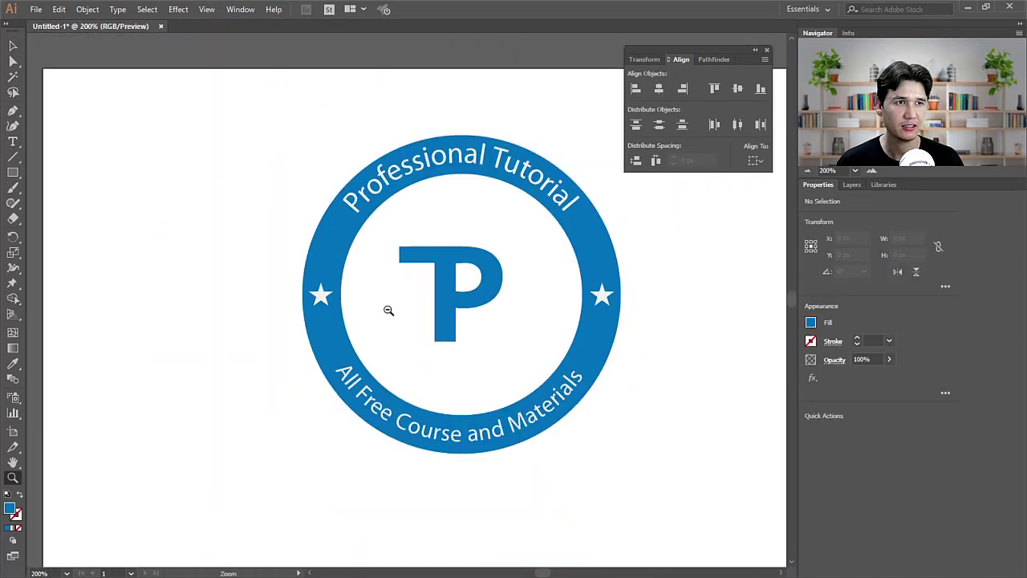
alt+click(388, 310)
click(442, 298)
key(a)
drag(348, 232, 364, 259)
drag(364, 259, 360, 259)
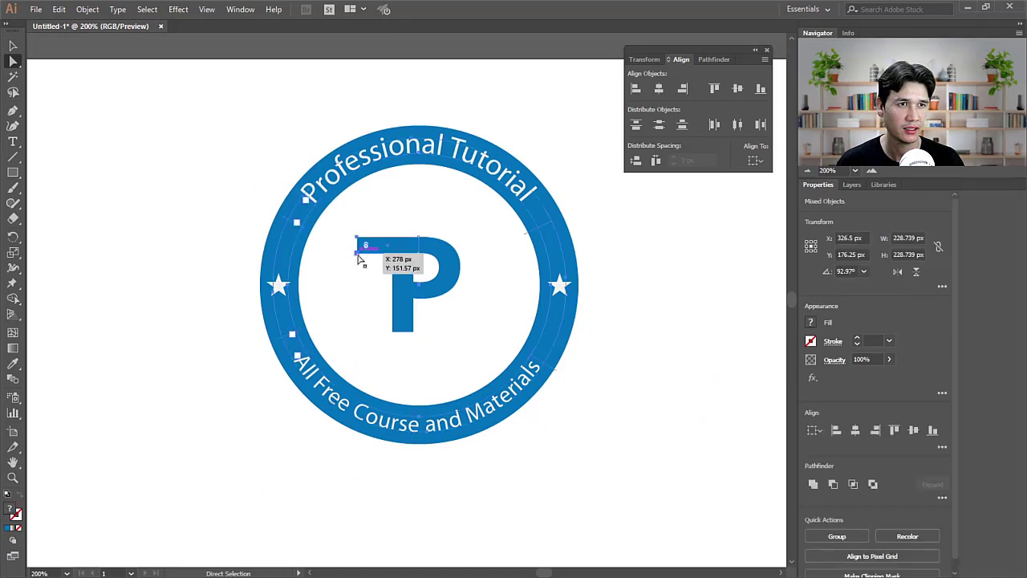
click(213, 257)
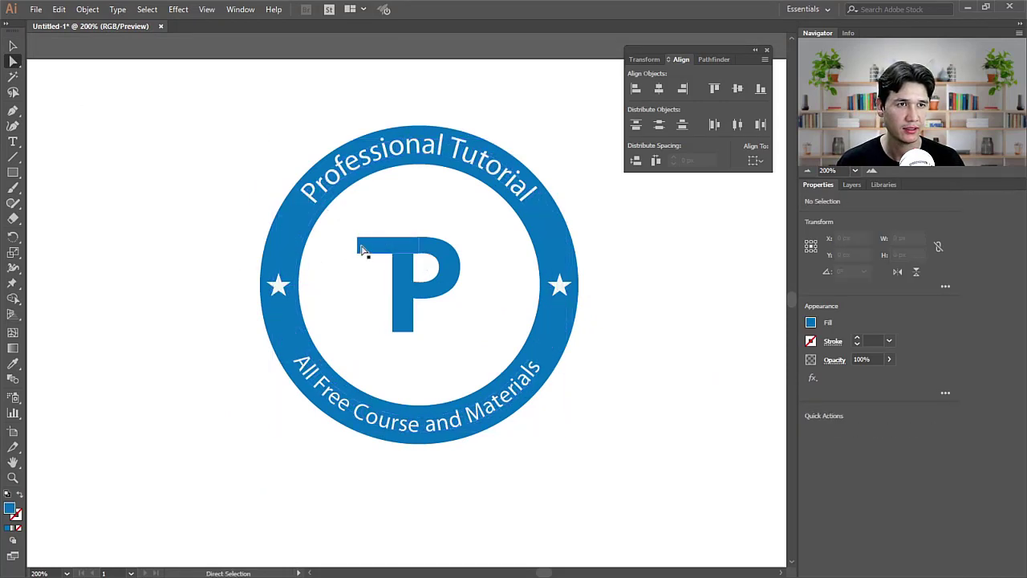
mouse_move(357, 242)
mouse_down()
mouse_move(361, 269)
mouse_move(361, 253)
mouse_up()
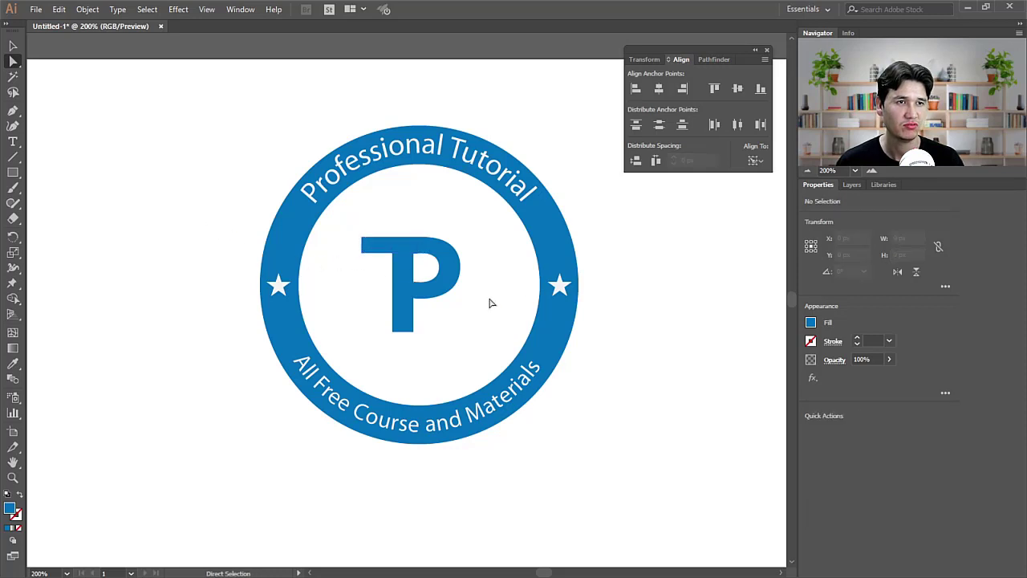
key(v)
Step: Group the P with the blue bar into a TP monogram
click(467, 282)
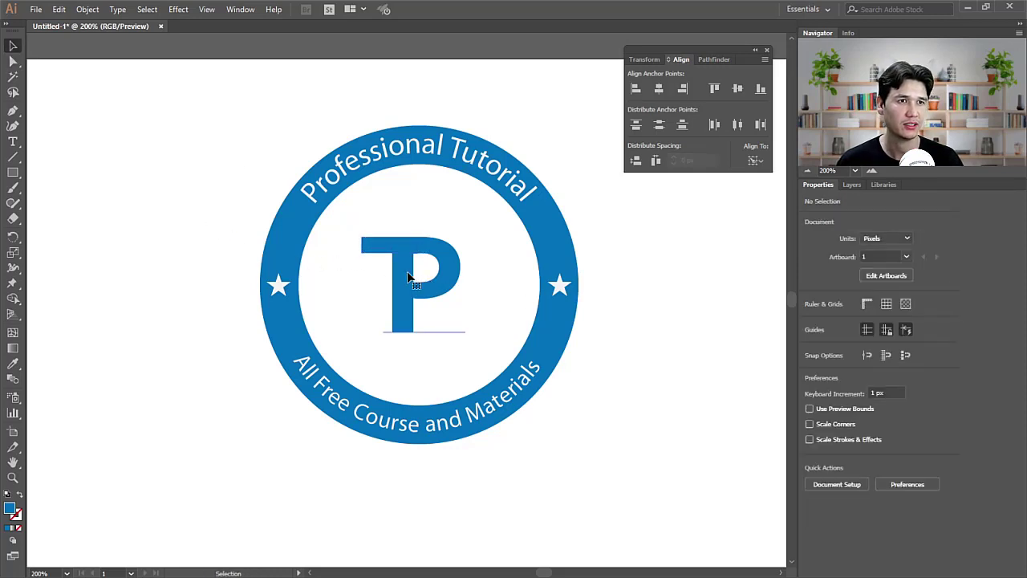
click(373, 258)
shift+click(371, 253)
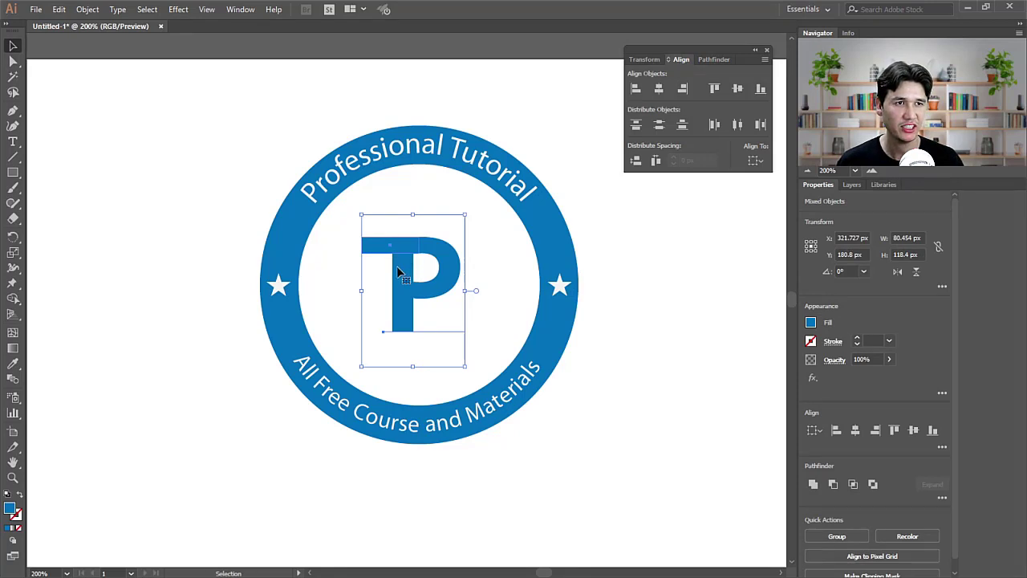
right_click(400, 251)
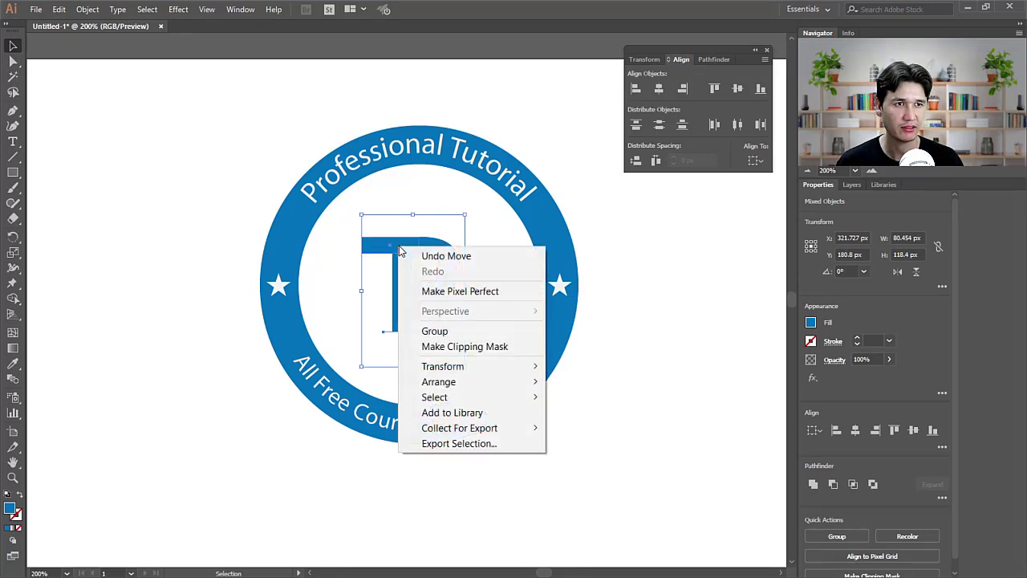
click(448, 335)
Step: Group all badge parts and align them to horizontal and vertical centres
drag(247, 134, 328, 437)
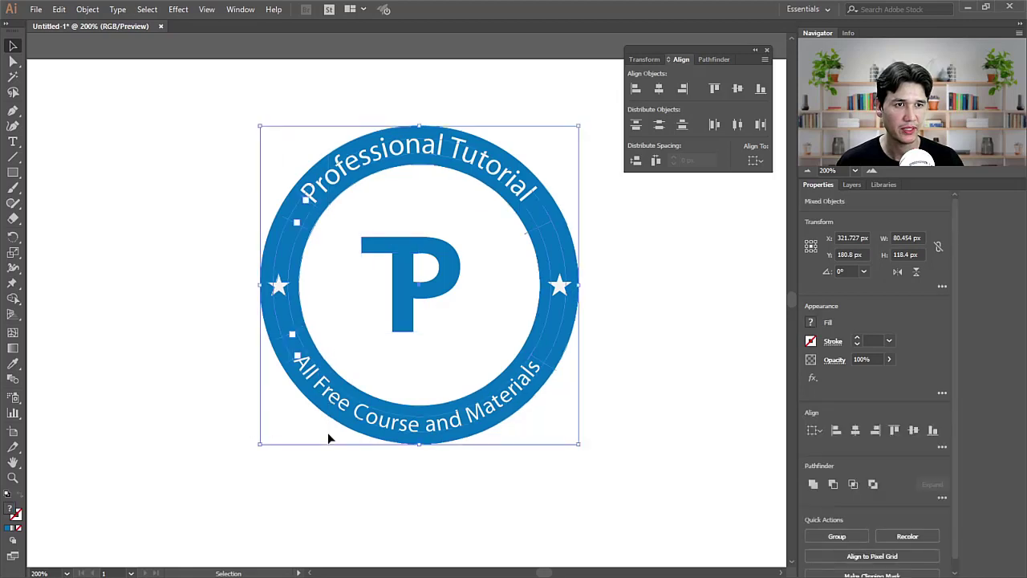
right_click(560, 288)
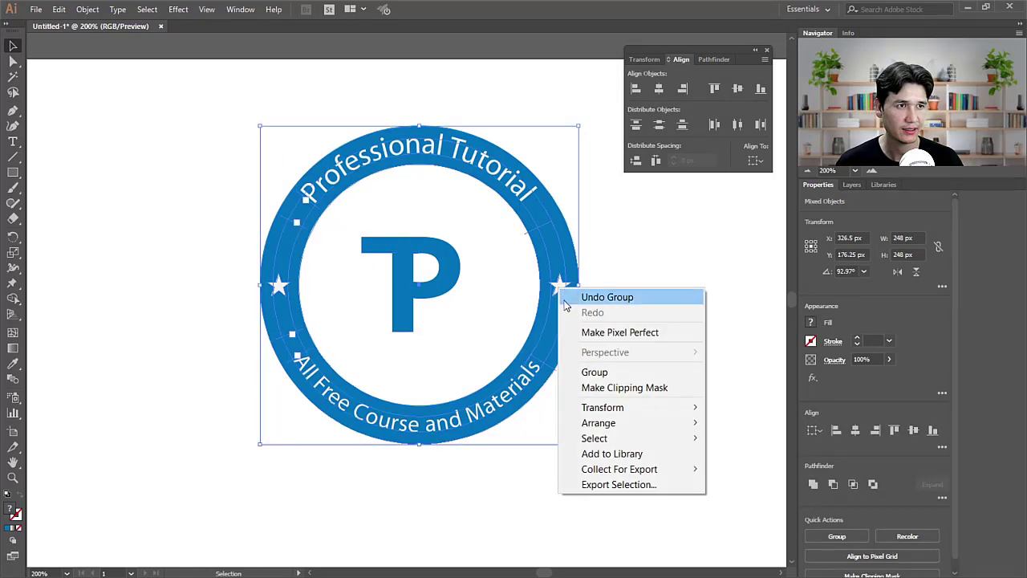
click(595, 373)
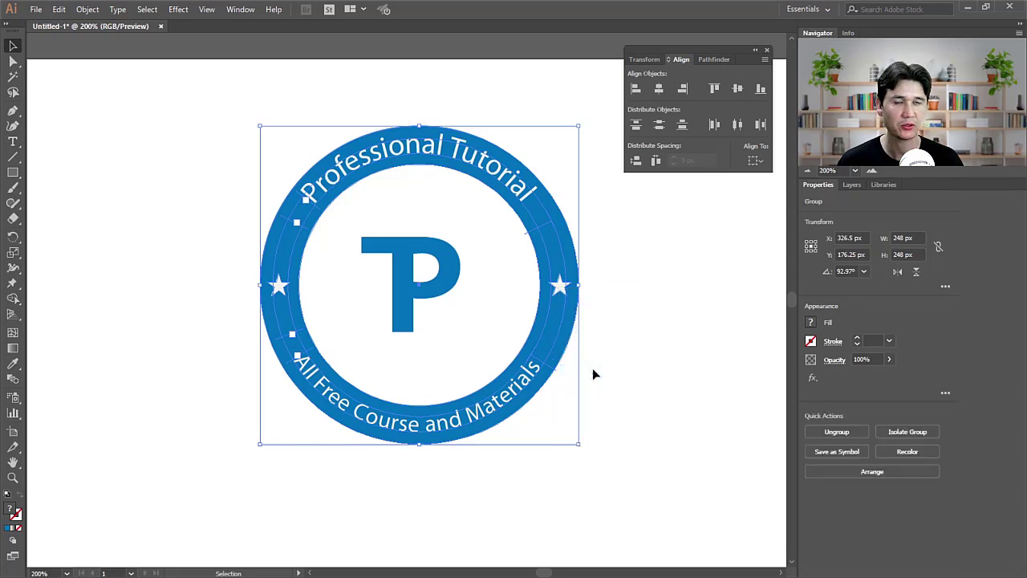
drag(191, 154, 665, 449)
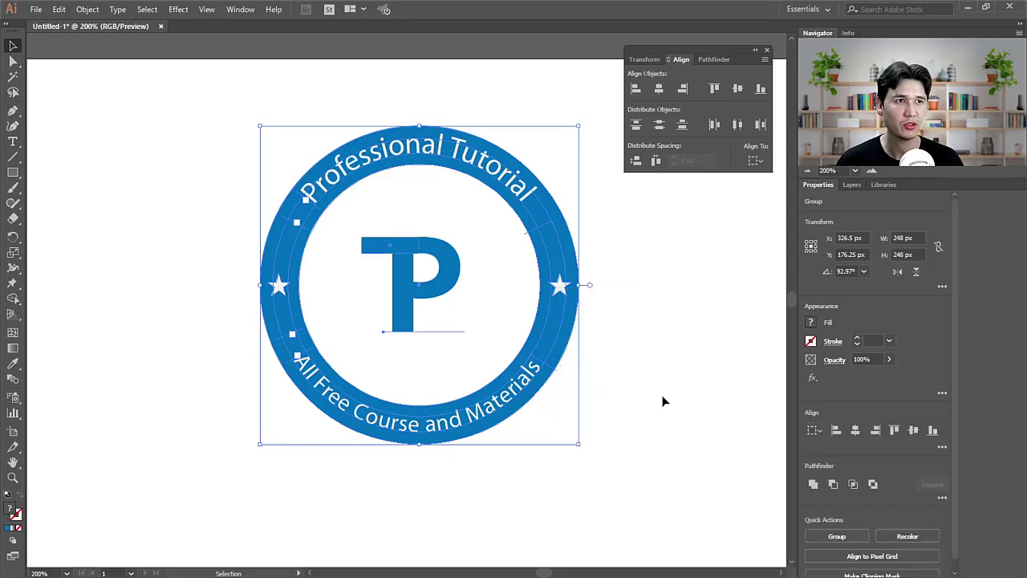
click(659, 90)
click(736, 88)
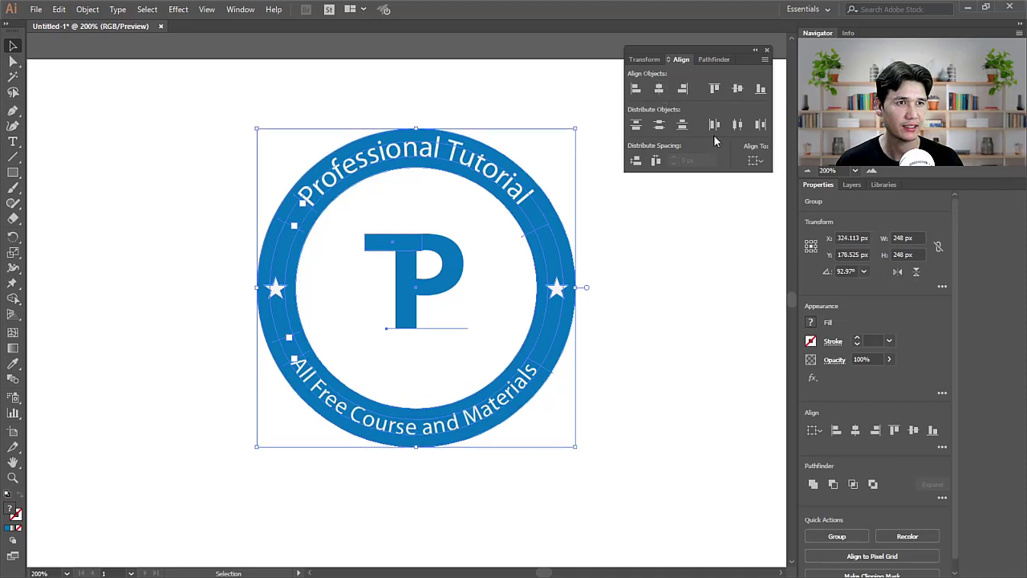
click(656, 329)
Step: Enlarge the TP monogram to about 100 × 147 px and nudge it down
key(z)
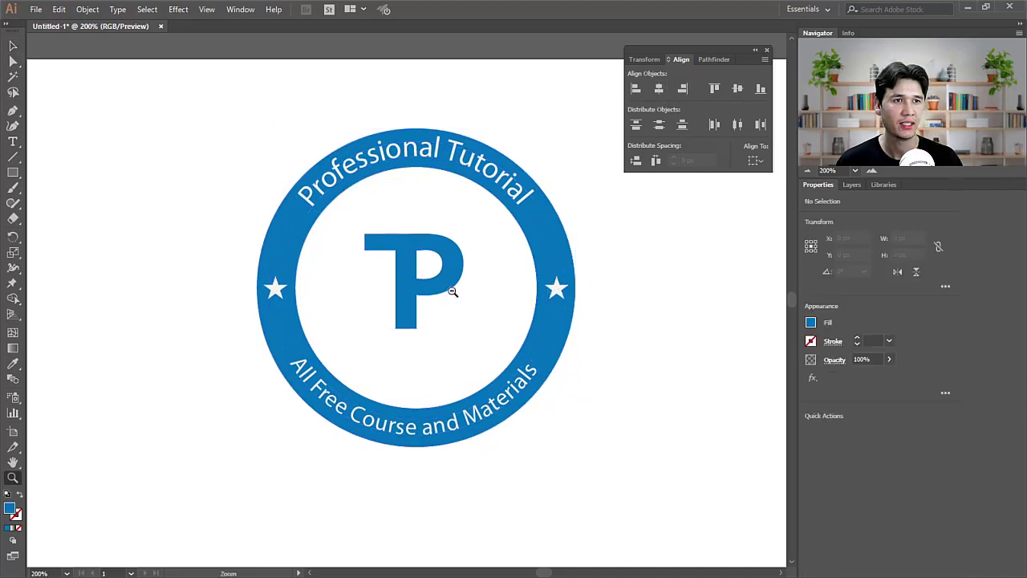
alt+click(449, 288)
click(13, 46)
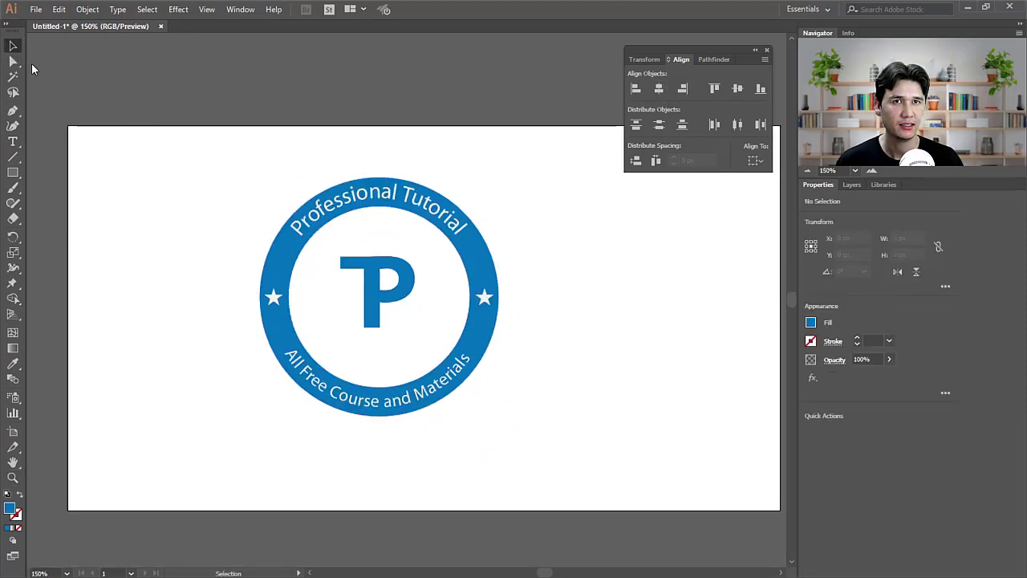
click(367, 298)
key(Down)
key(Down)
key(Down)
key(Down)
key(Down)
key(Down)
key(Down)
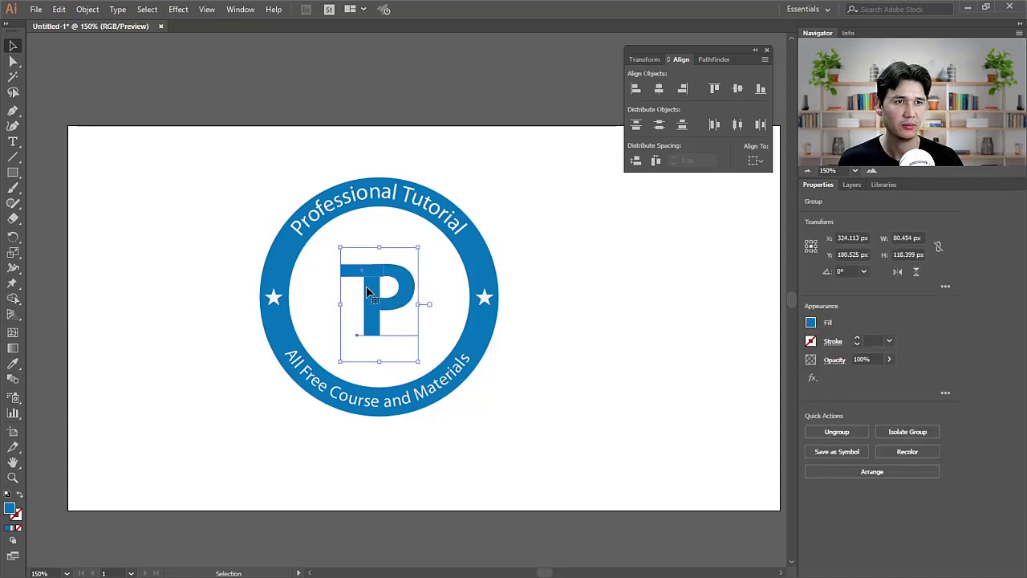
mouse_move(418, 247)
mouse_down()
mouse_move(446, 227)
mouse_move(429, 235)
mouse_up()
key(a)
key(v)
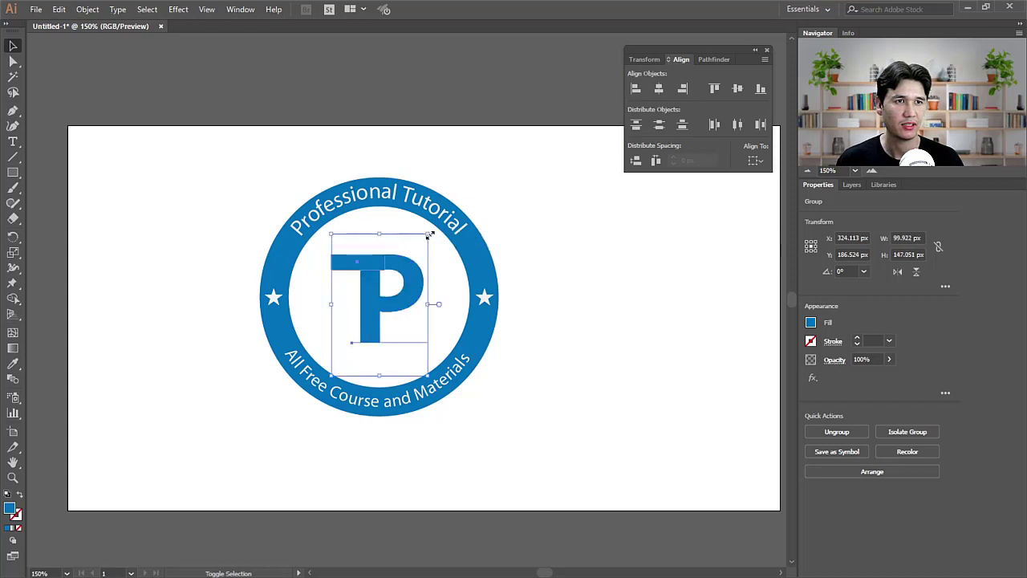
click(346, 318)
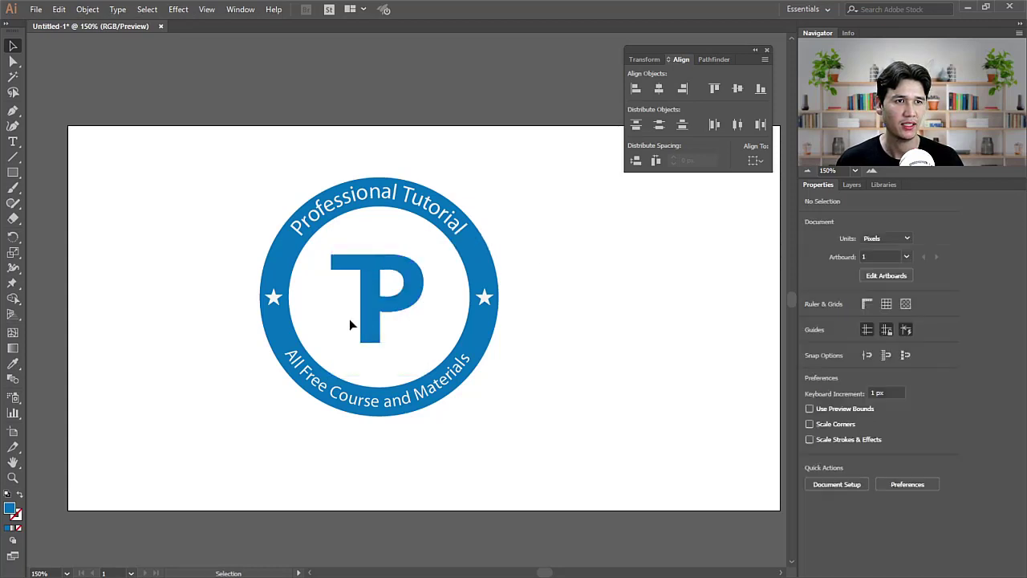
drag(374, 311, 376, 315)
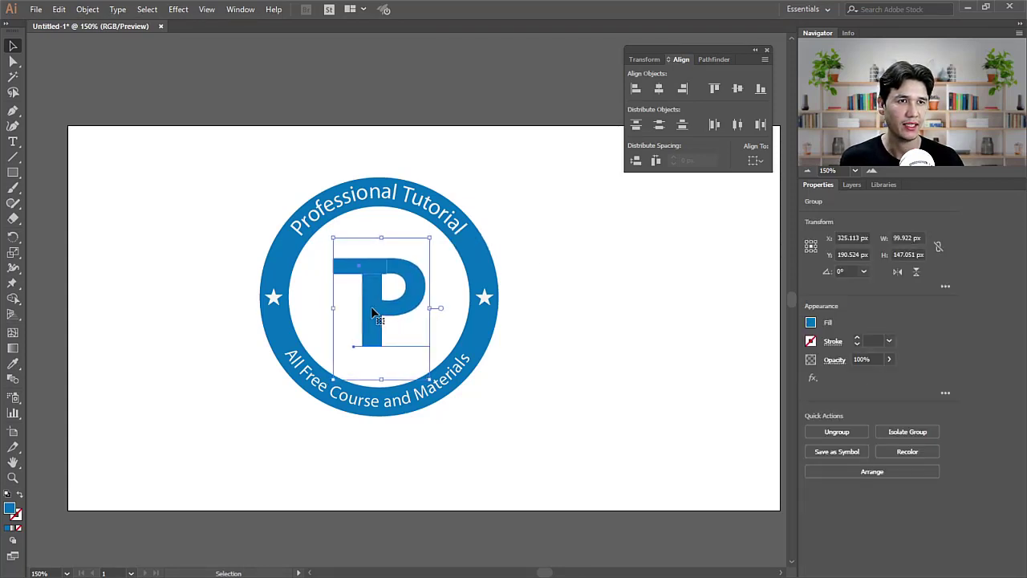
click(542, 343)
Step: Alt-drag a duplicate of the whole badge beside the original
key(z)
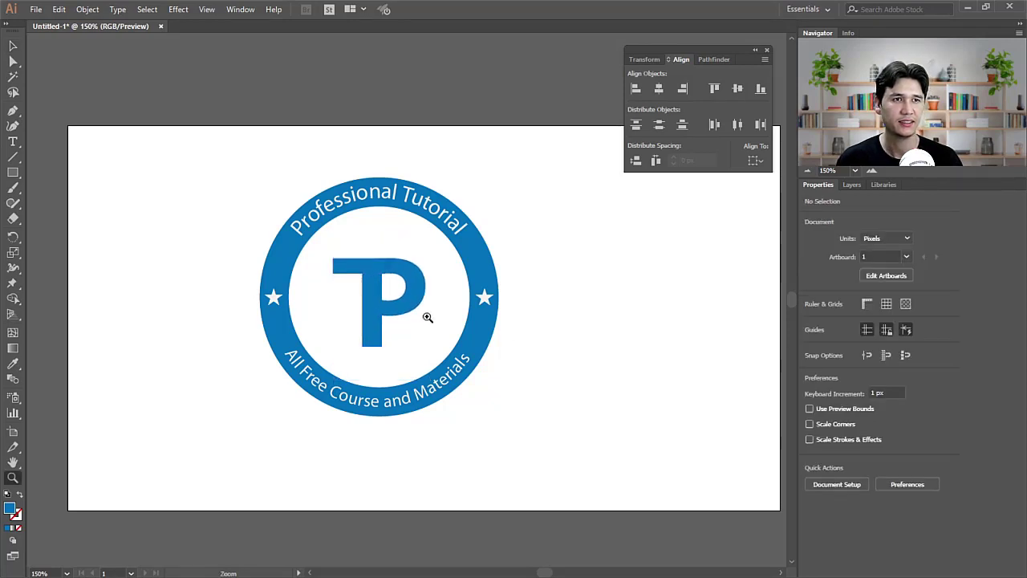
alt+click(401, 297)
click(399, 315)
click(12, 46)
click(436, 199)
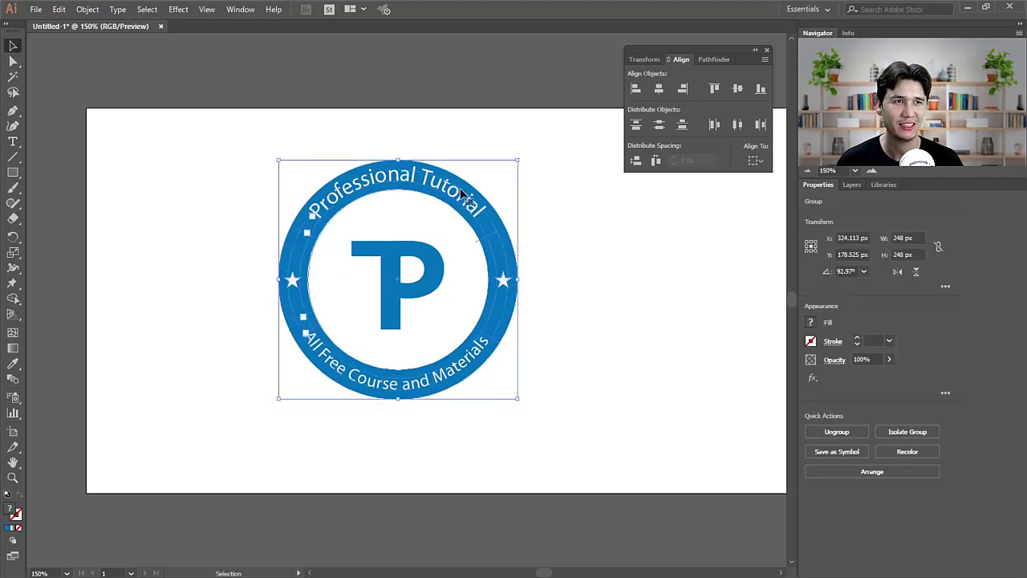
drag(521, 155, 525, 163)
click(550, 170)
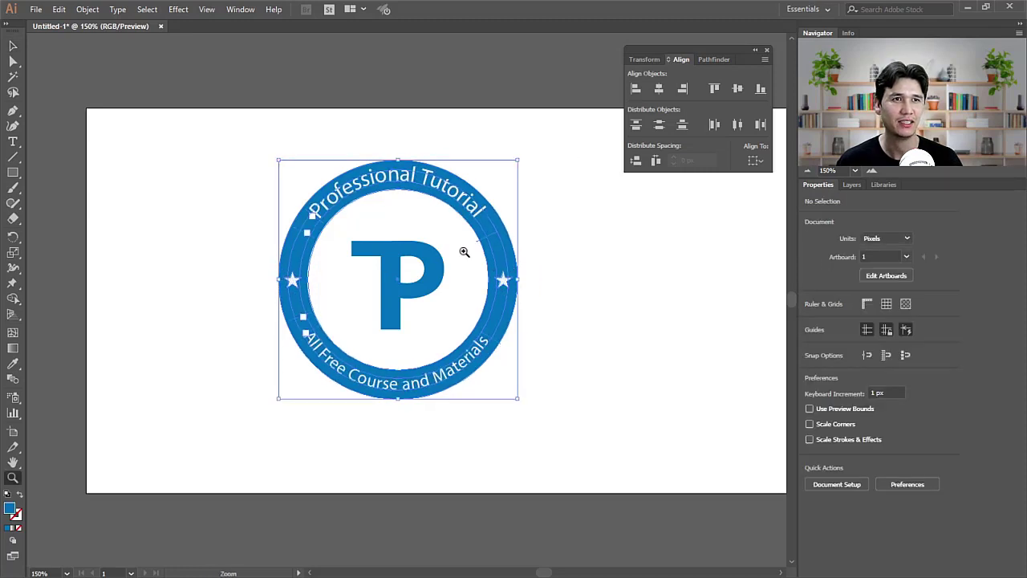
drag(241, 149, 557, 420)
drag(521, 270, 610, 275)
Step: Shrink the duplicate badge, then undo twice to remove it
drag(617, 398, 556, 340)
click(621, 349)
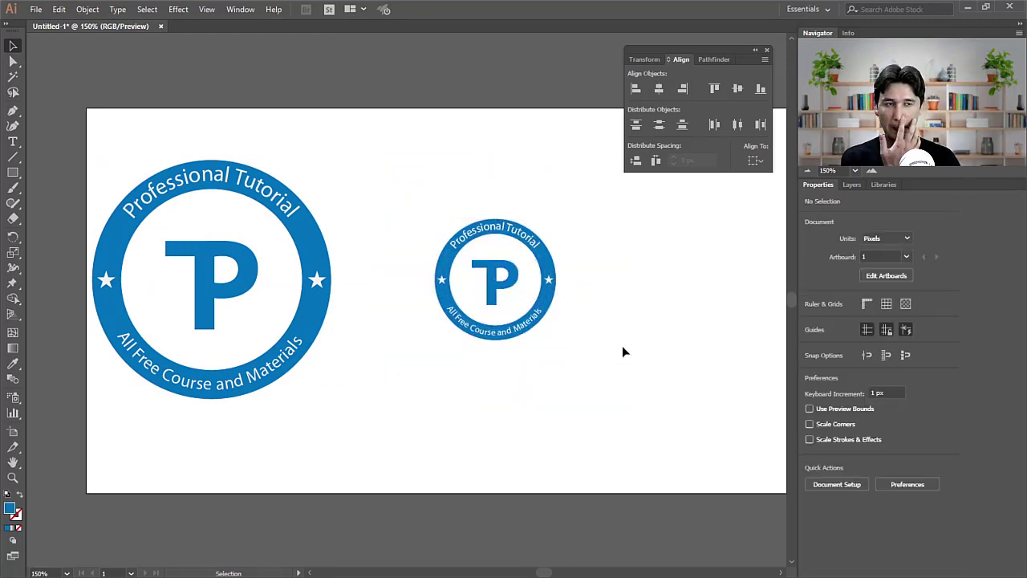
key(ctrl+z)
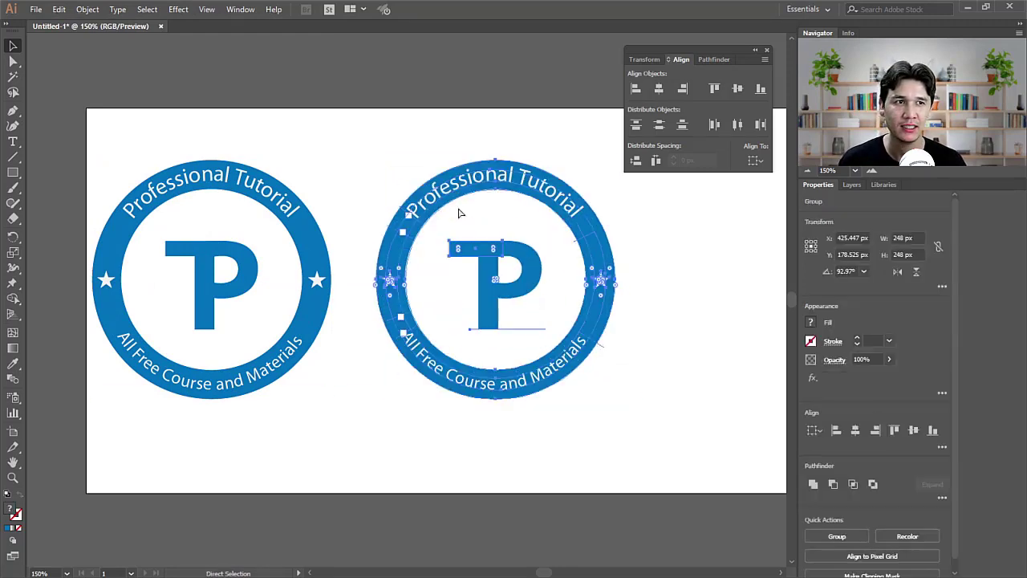
key(ctrl+z)
Step: Move the original badge back to the artboard centre
drag(189, 179, 396, 187)
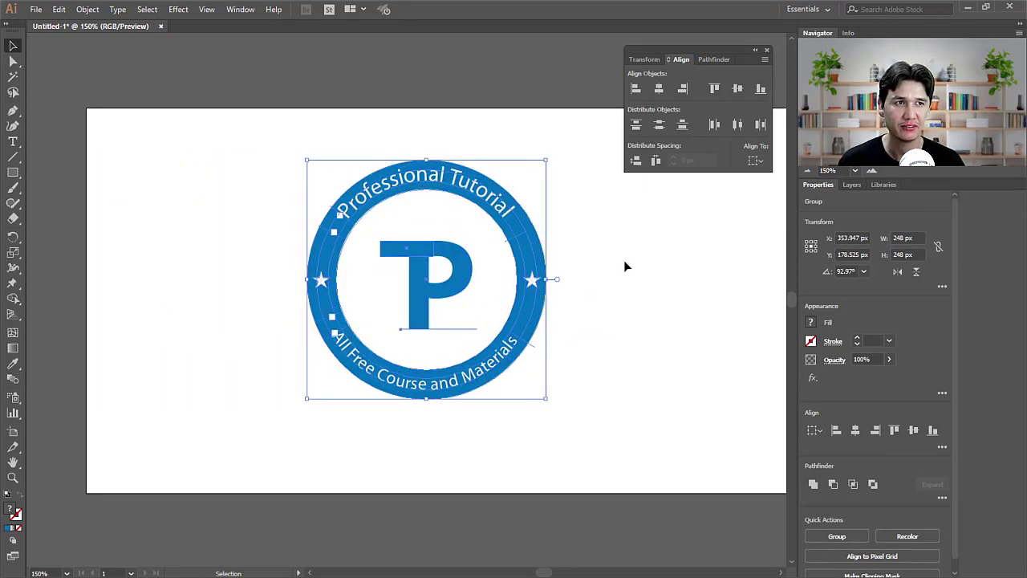
drag(336, 121, 536, 413)
drag(415, 291, 450, 311)
click(643, 317)
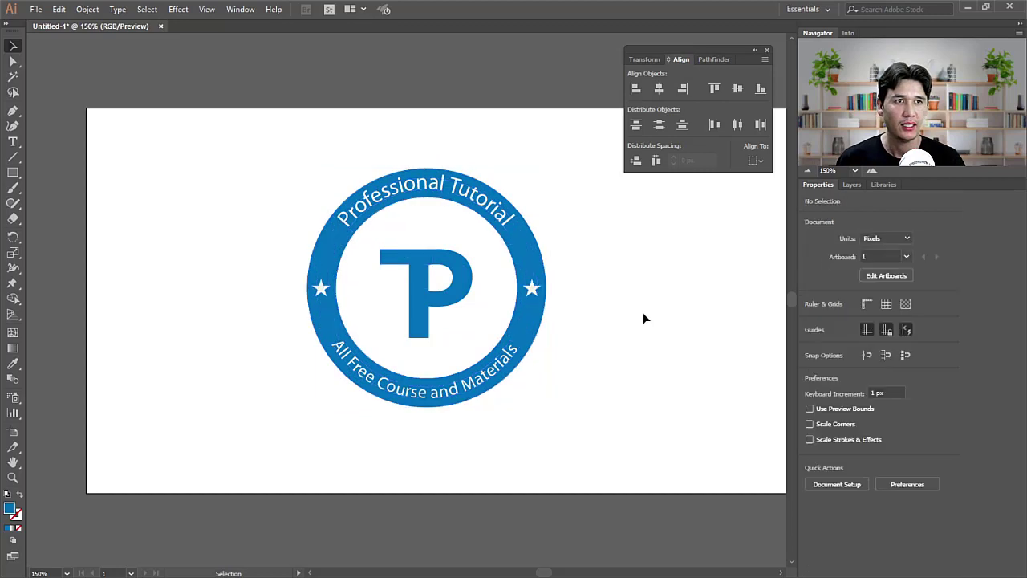